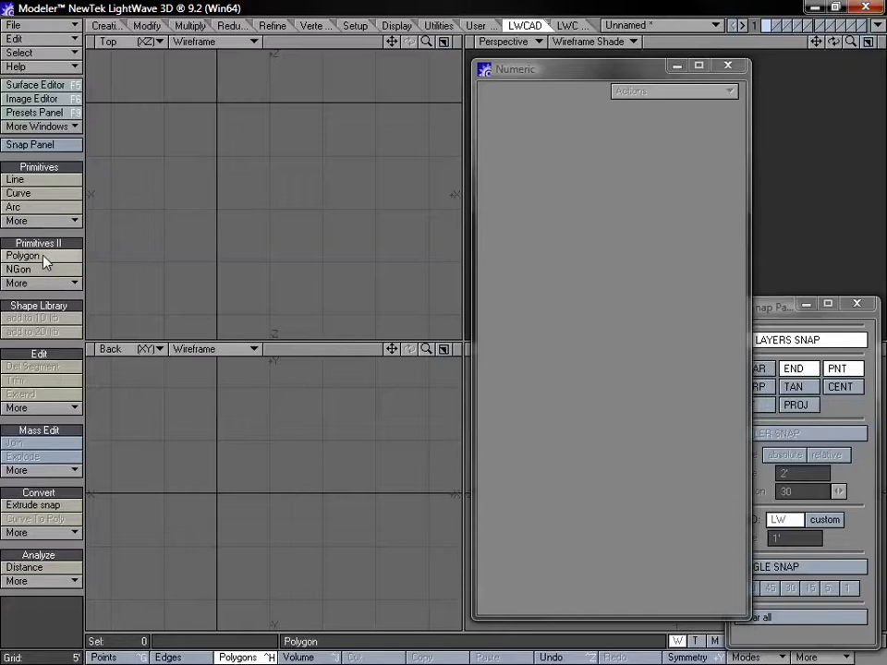
Step: Draw a six-sided polygon in the Top view and move its first point to about X 6", Z -7'
left_click(42, 284)
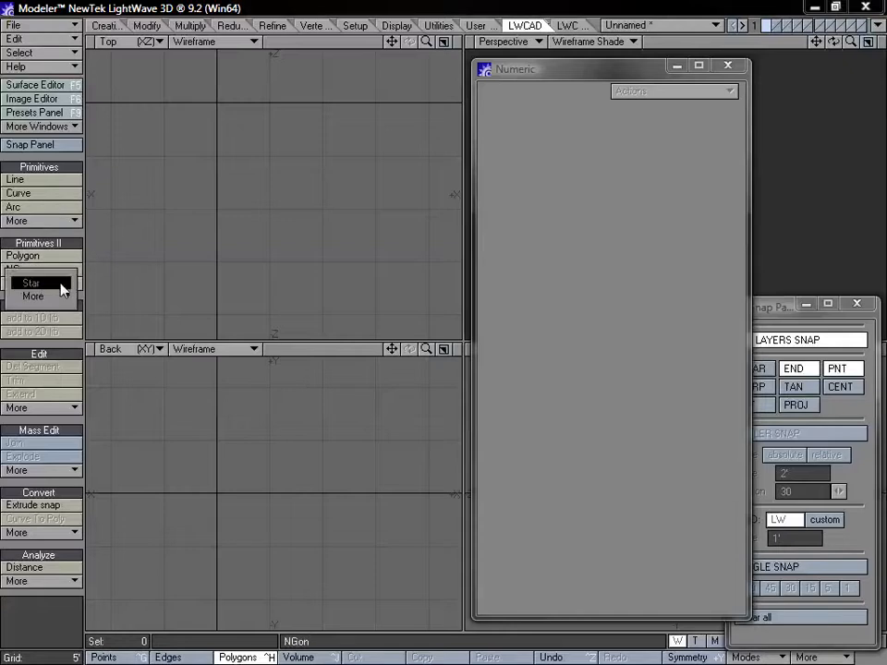
mouse_move(50, 297)
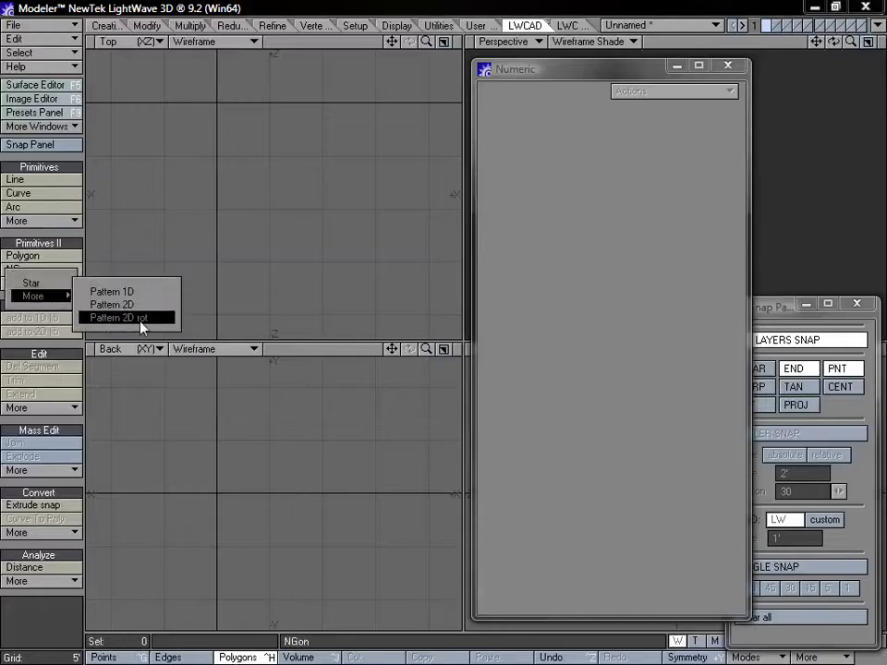
left_click(26, 255)
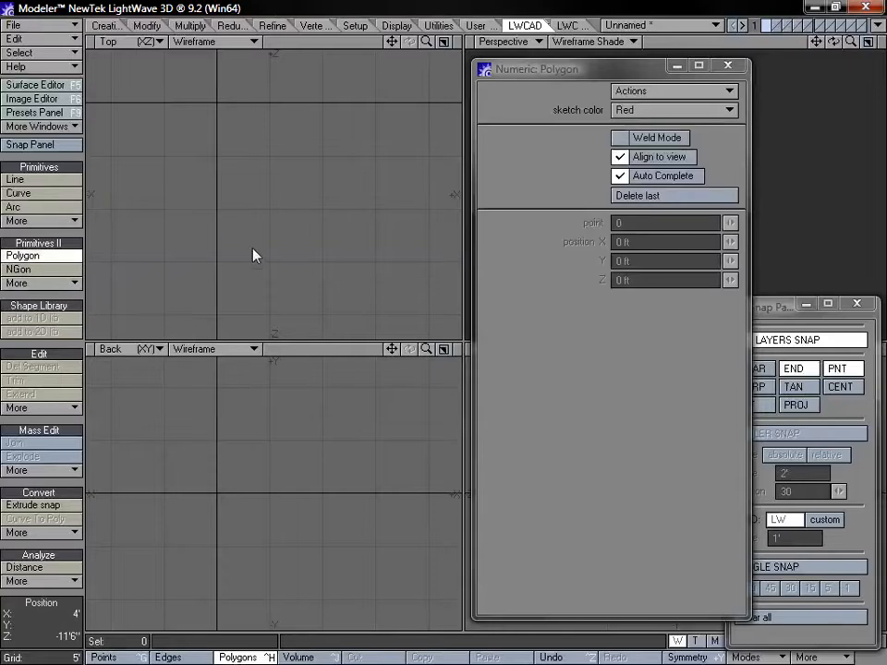
left_click(217, 241)
left_click(301, 130)
left_click(392, 172)
left_click(386, 273)
left_click(286, 315)
left_click(211, 284)
left_click_drag(218, 242, 224, 181)
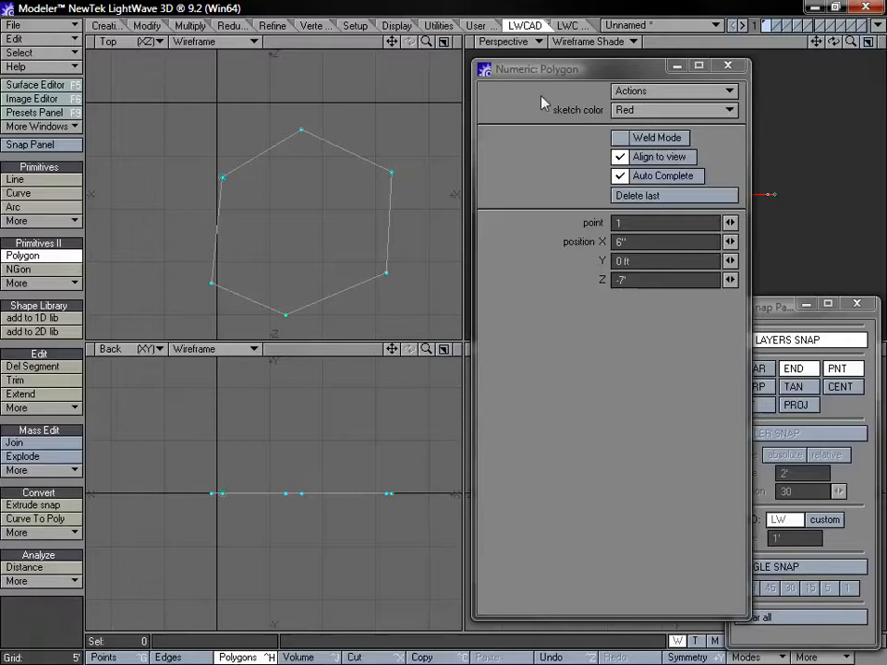
Step: Finish the Polygon tool and delete the six-sided polygon
left_click_drag(556, 73, 539, 69)
key("space")
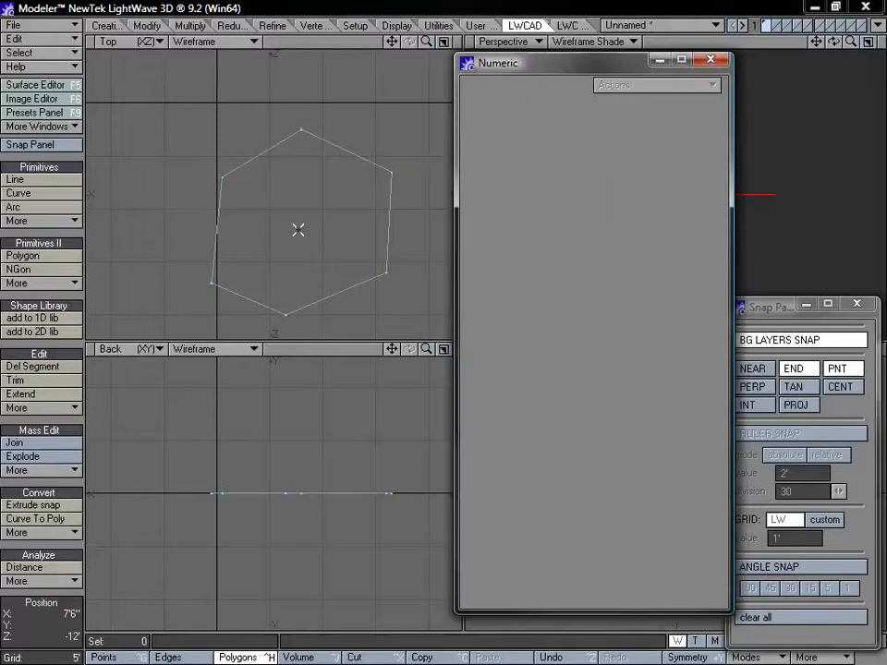
key("Delete")
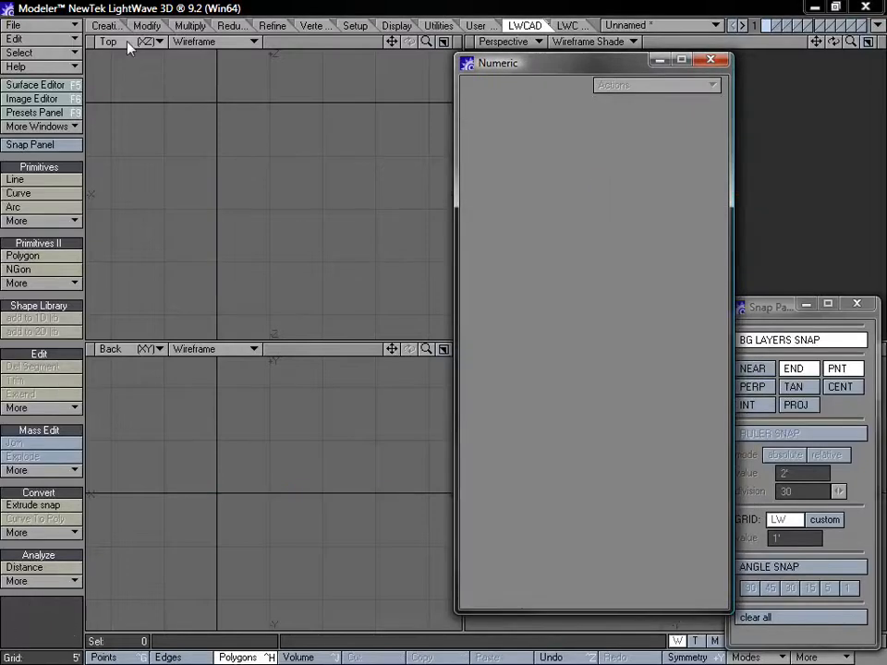
Step: Create a box about 12'6" wide, 10' high and 11' deep, and delete its top face
left_click(105, 25)
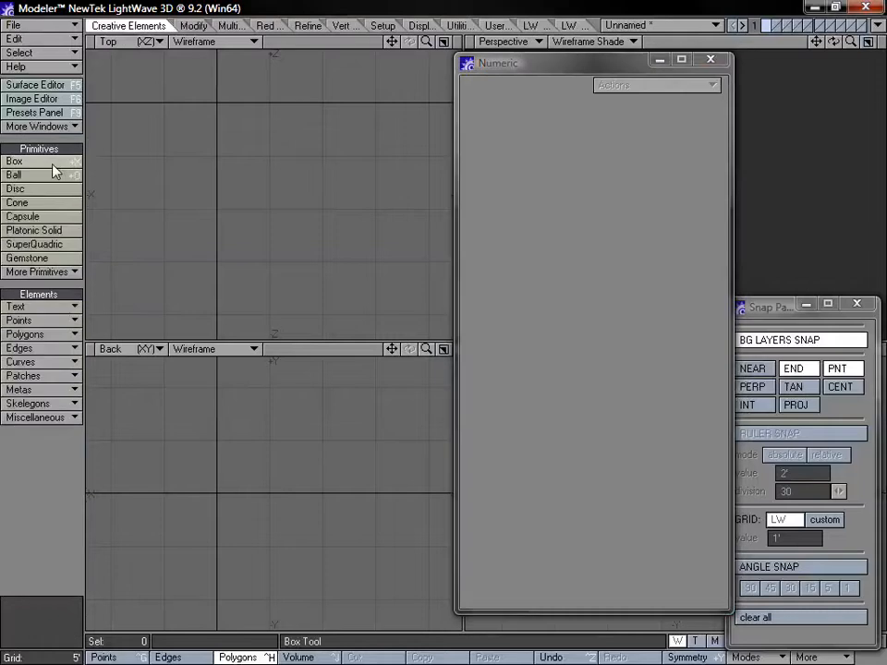
left_click(53, 164)
left_click_drag(159, 167, 292, 282)
left_click_drag(239, 430, 239, 388)
left_click_drag(392, 349, 433, 414)
key("space")
right_click_drag(341, 418, 330, 405)
left_click(330, 405)
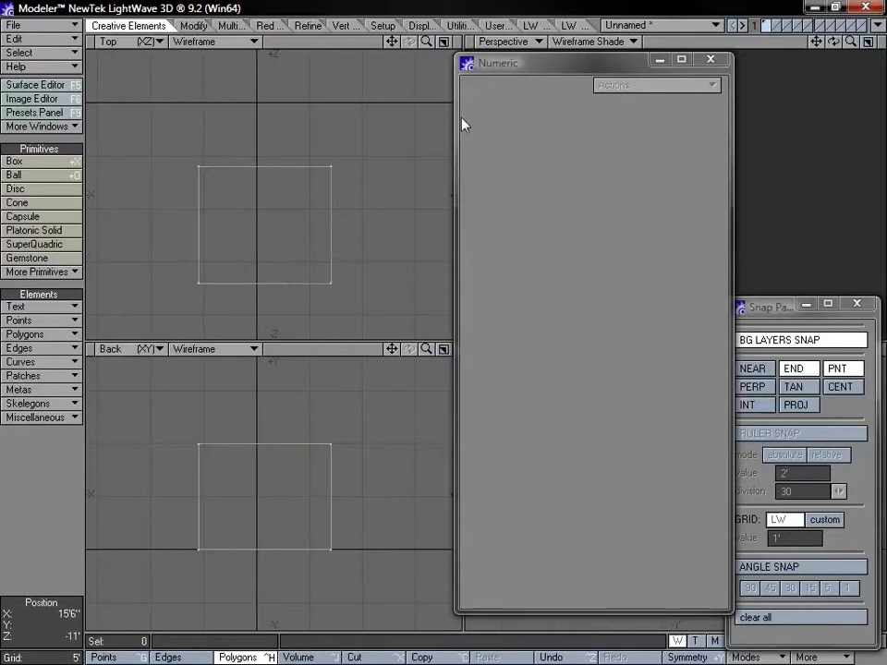
Step: Close the box's open top with the LWCAD Polygon tool, snapping to its upper corners with Auto Complete enabled
left_click_drag(551, 67, 281, 59)
left_click_drag(707, 151, 646, 180, "alt")
left_click(525, 26)
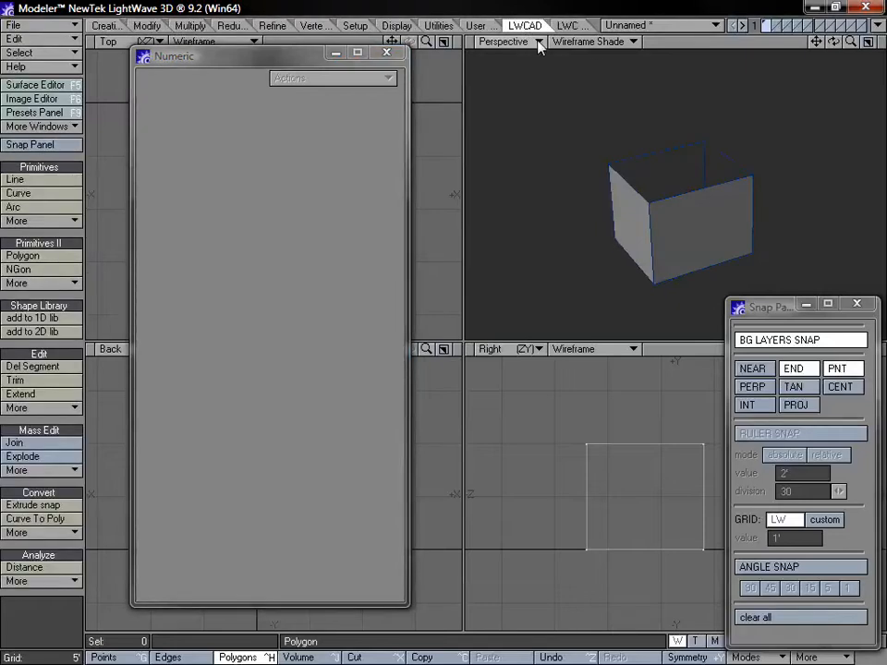
left_click(41, 256)
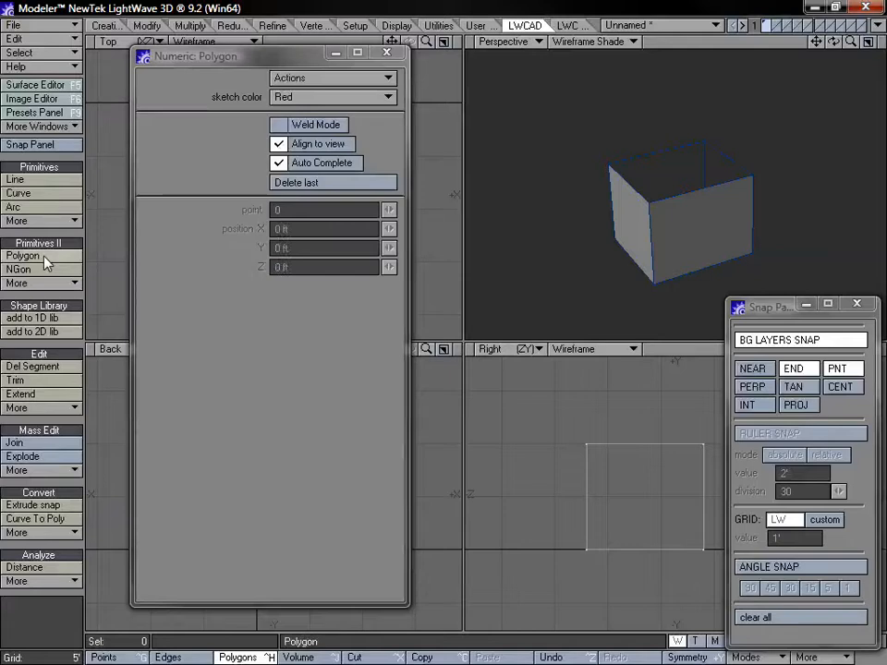
left_click(608, 166)
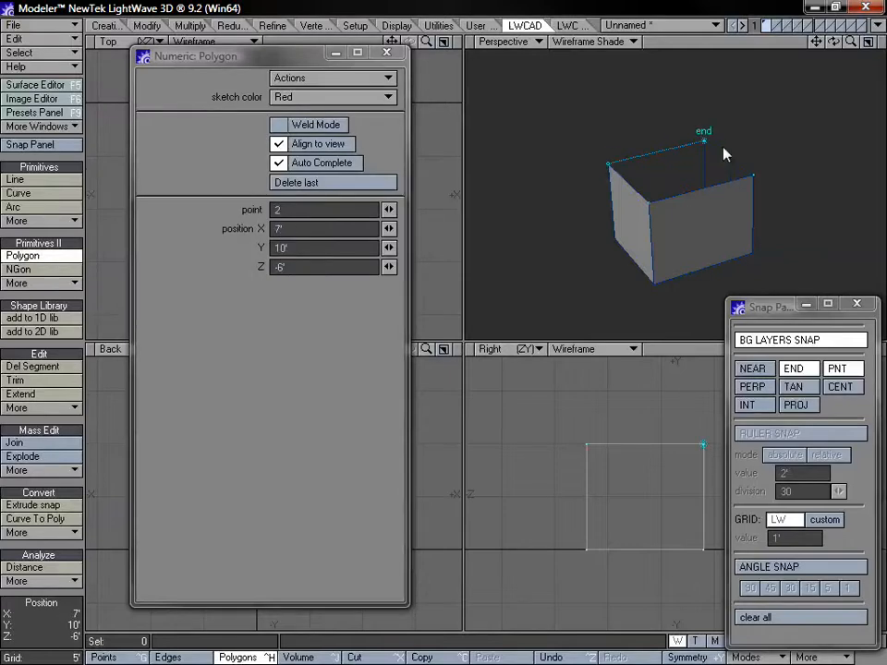
left_click_drag(850, 42, 833, 74)
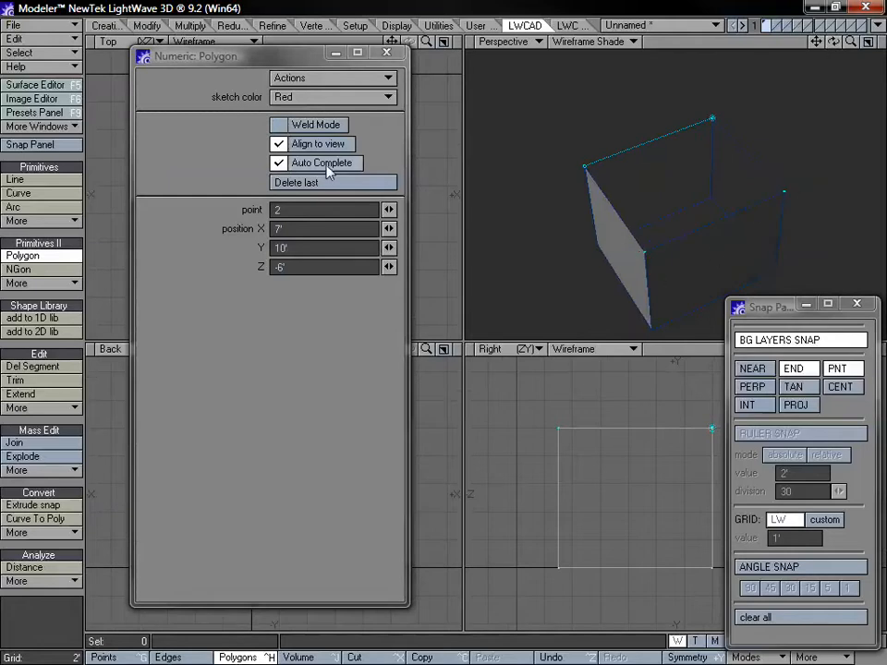
left_click(646, 255)
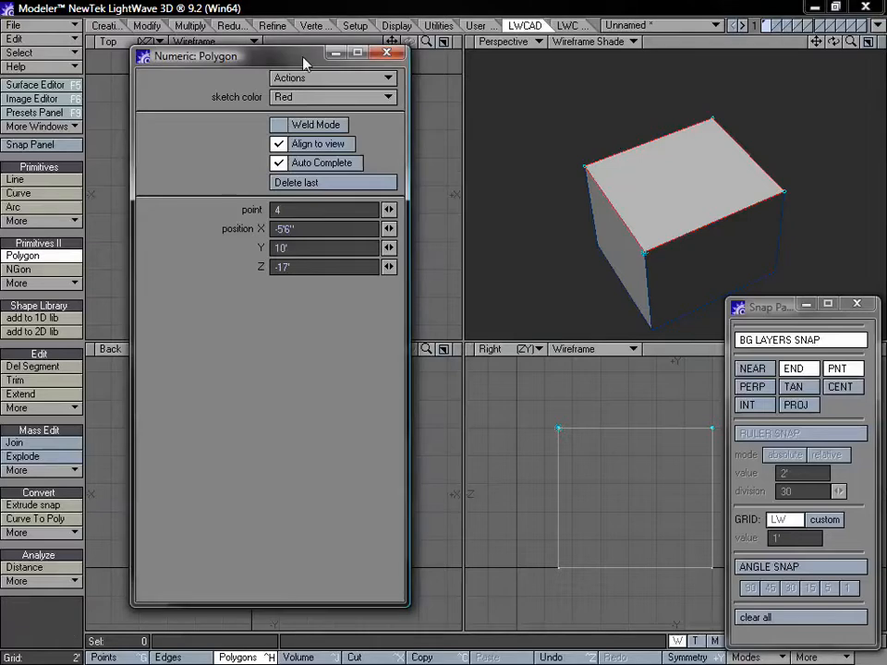
Step: Enable Weld Mode for the box's top polygon and switch Align to view off and on again
left_click_drag(851, 42, 833, 30)
left_click(315, 126)
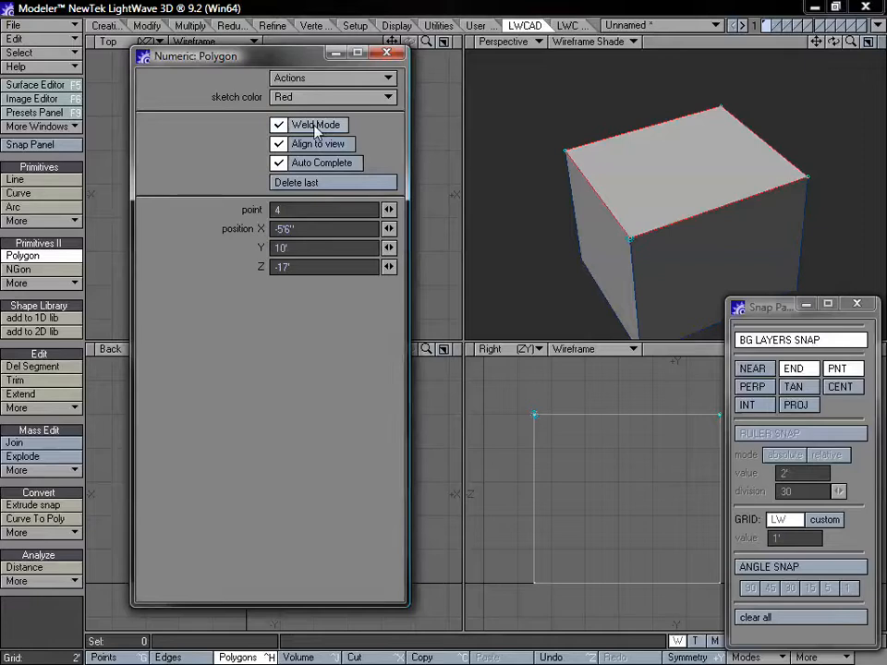
left_click(315, 127)
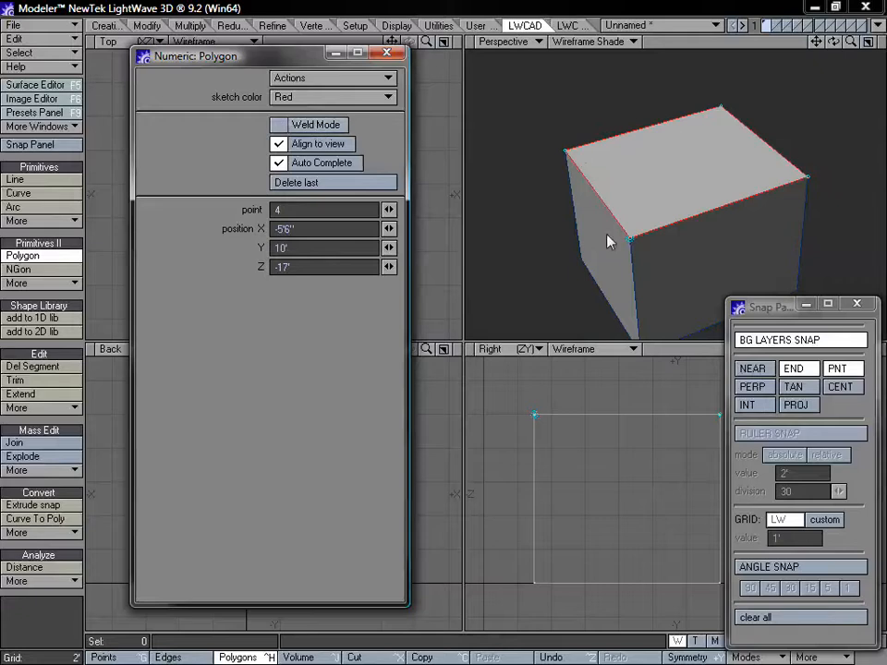
left_click(311, 130)
left_click_drag(630, 239, 618, 209, "alt+shift")
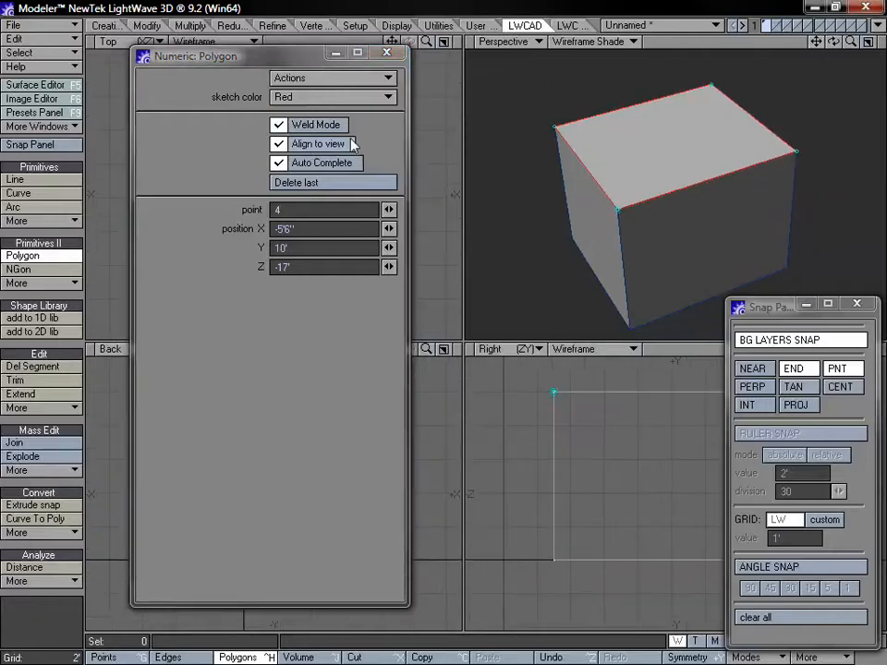
left_click(309, 150)
left_click(341, 151)
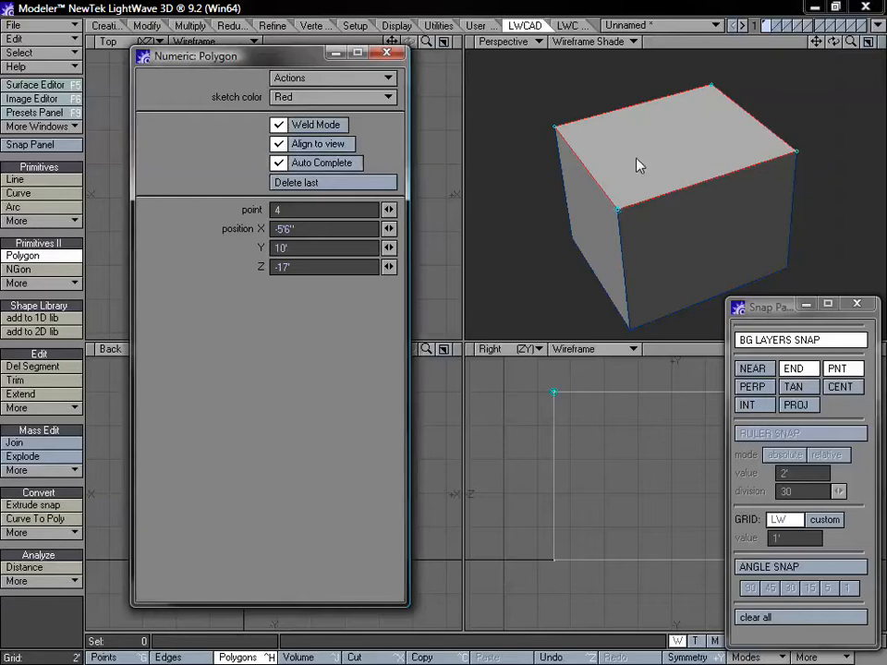
Step: Finish the Polygon tool and delete the capped box
left_click_drag(249, 62, 563, 91)
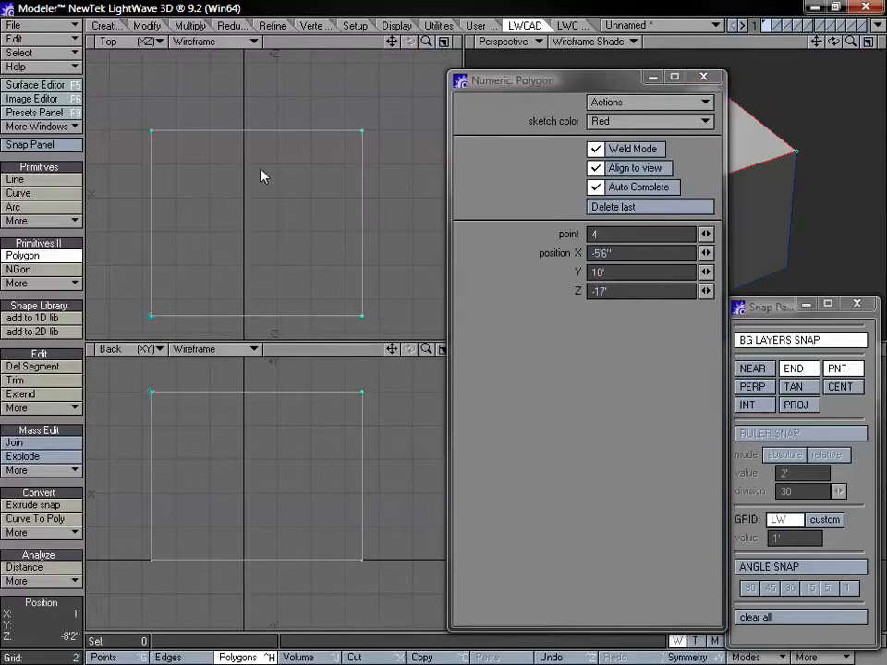
key("space")
key("Delete")
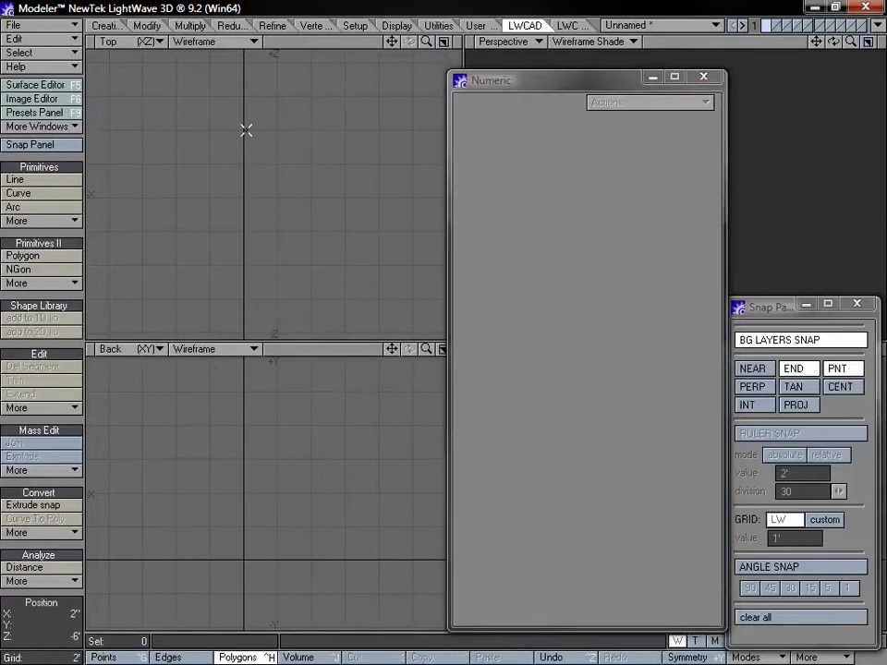
Step: Create a globe-type ball with 24 sides and 12 segments, centred near the origin in the Back view
left_click(115, 25)
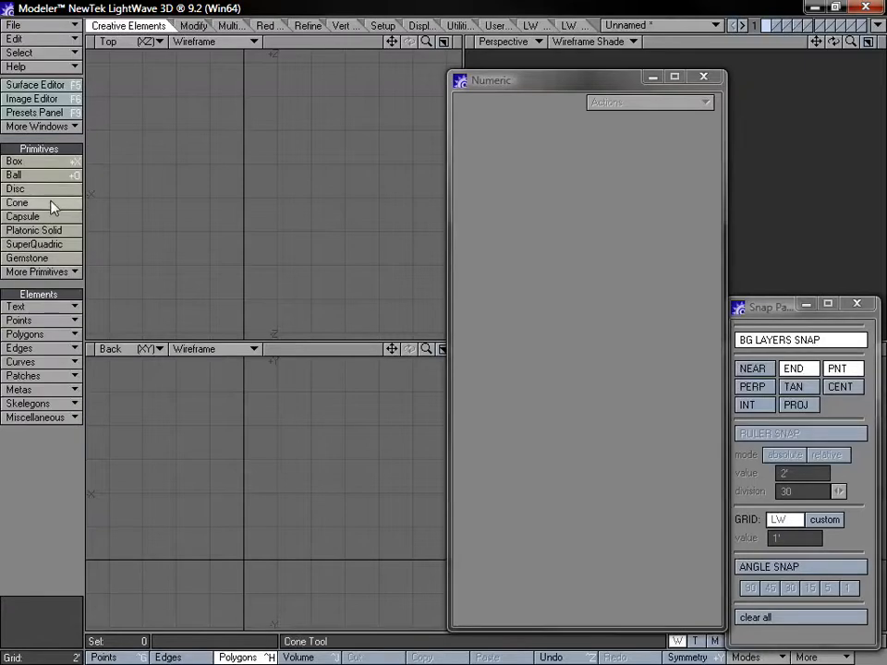
left_click(52, 176)
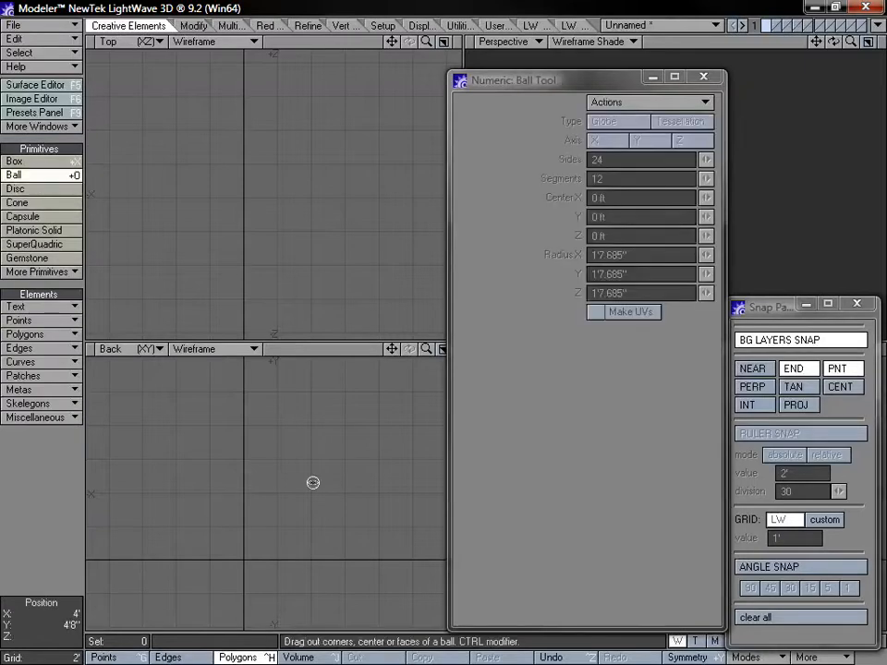
left_click_drag(391, 355, 396, 41)
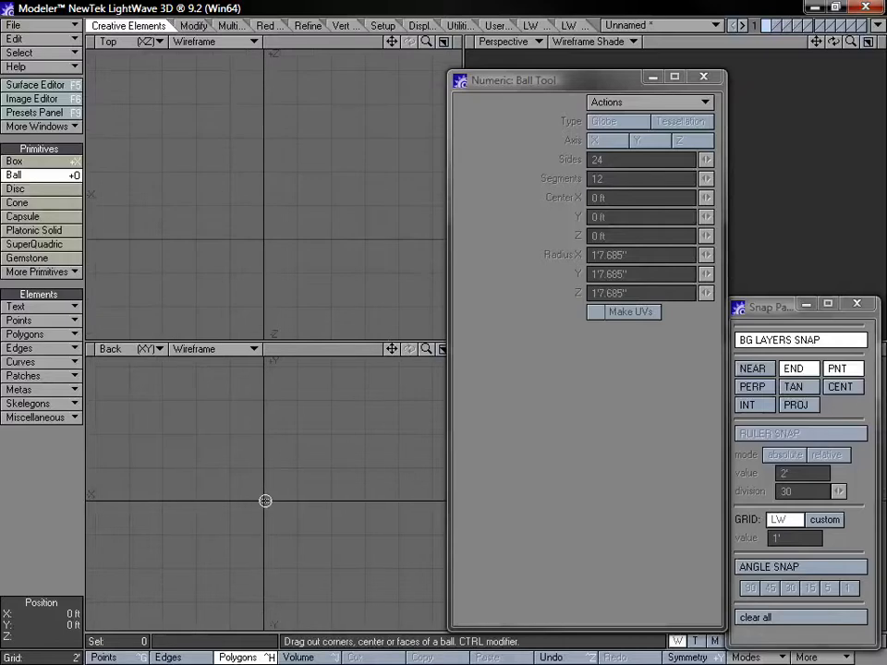
left_click_drag(263, 500, 347, 420)
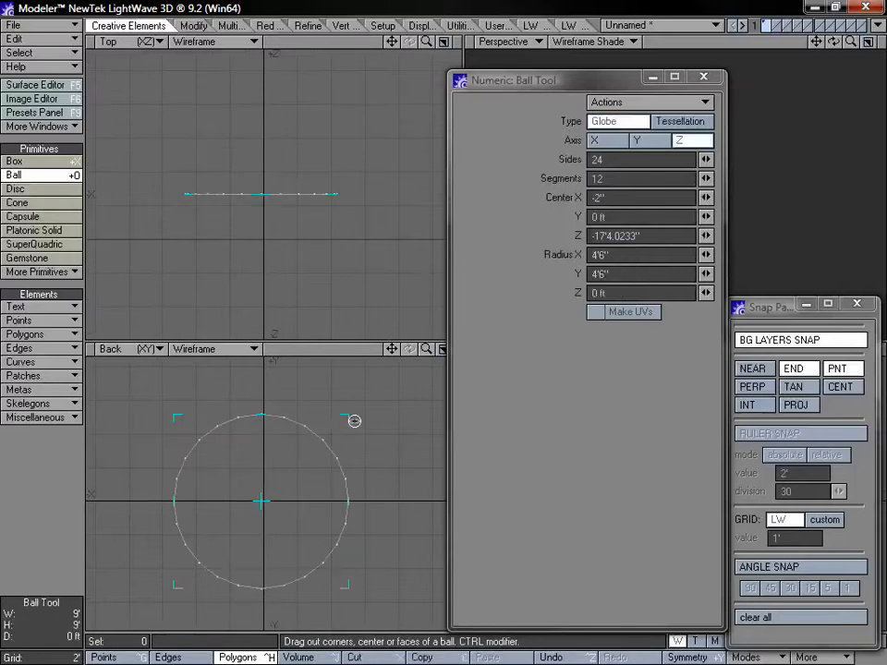
left_click_drag(274, 132, 352, 105)
key("space")
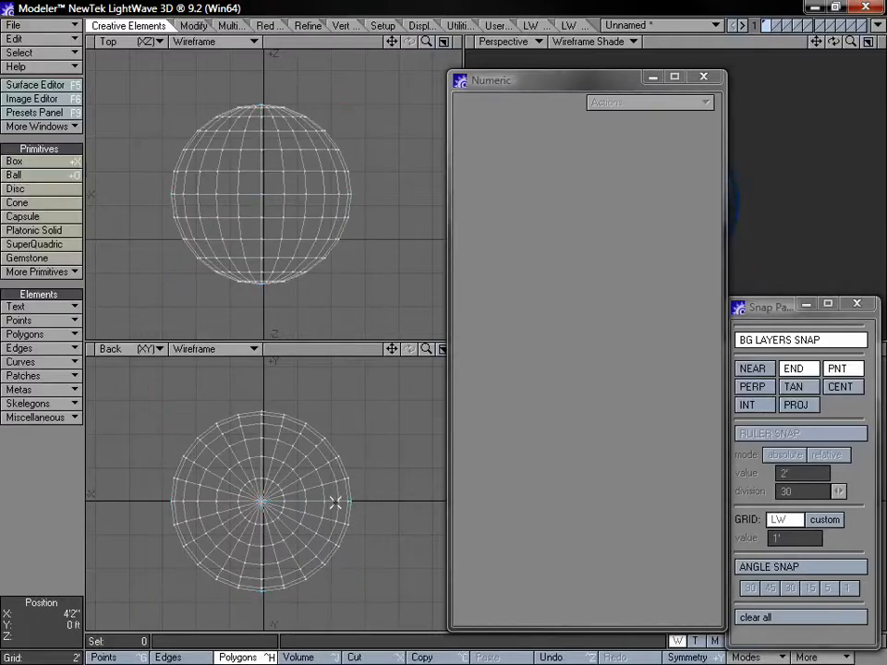
Step: Rotate the ball in the Right view so that its poles point straight up and down
key("y")
left_click_drag(576, 87, 419, 88)
left_click_drag(679, 506, 616, 434, "ctrl")
left_click_drag(413, 92, 569, 119)
key("space")
Step: Select the polygons of the ball's upper half and delete them to leave an open bowl
mouse_move(355, 416)
right_mouse_down()
mouse_move(352, 376)
mouse_move(140, 525)
mouse_move(355, 528)
mouse_move(357, 490)
right_mouse_up()
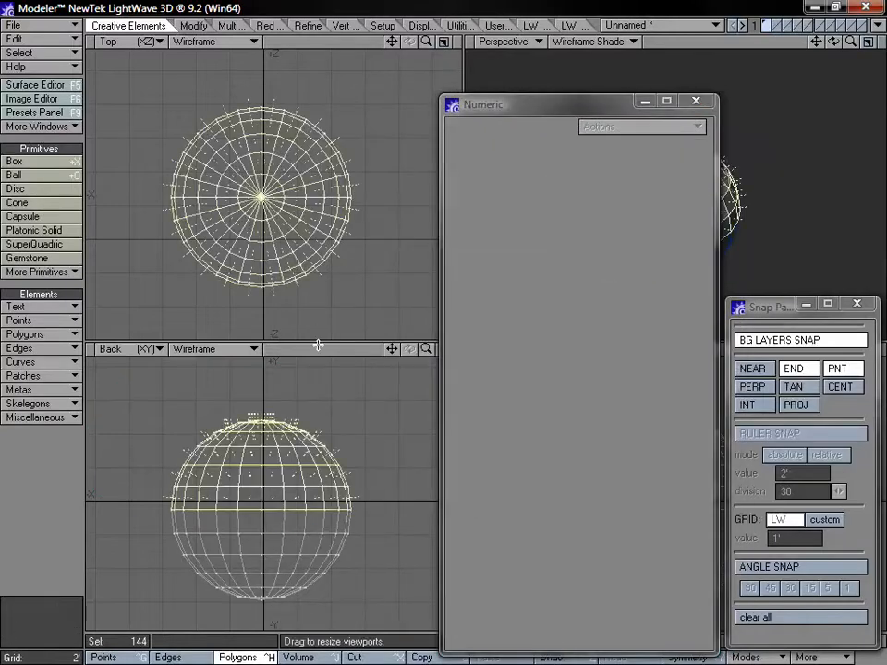
key("Delete")
left_click_drag(390, 350, 516, 162)
Step: Cap the bowl's opening with the LWCAD Polygon tool, snapping to the rim and auto-completing the polygon around all 24 rim points
left_click(545, 112)
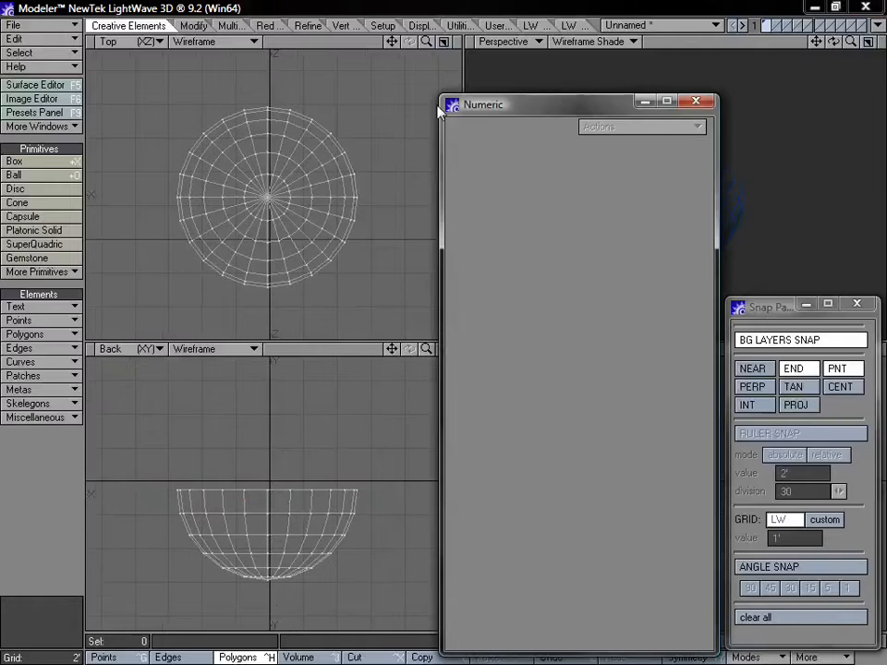
left_click_drag(561, 112, 313, 83)
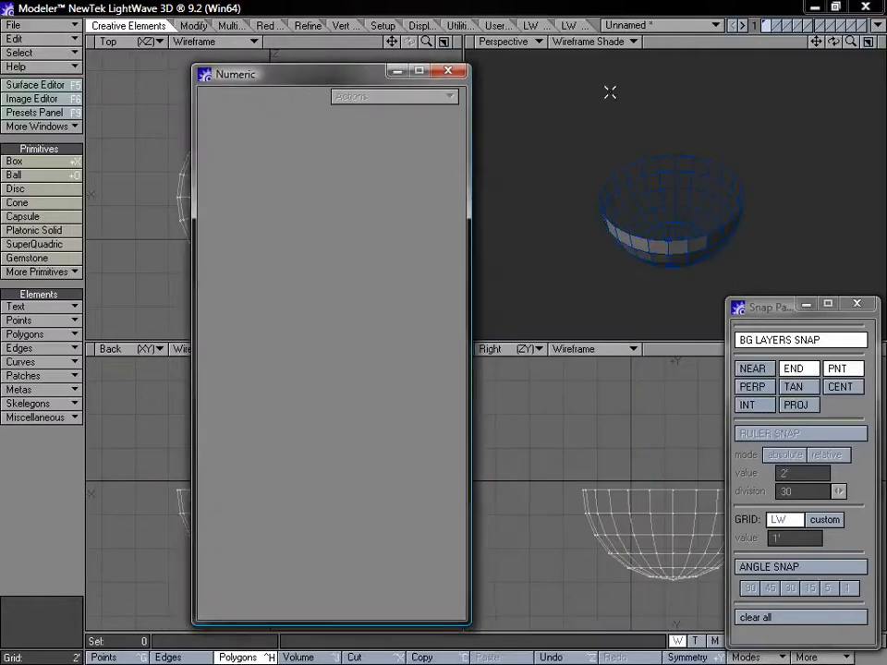
left_click_drag(851, 46, 795, 29)
left_click(540, 23)
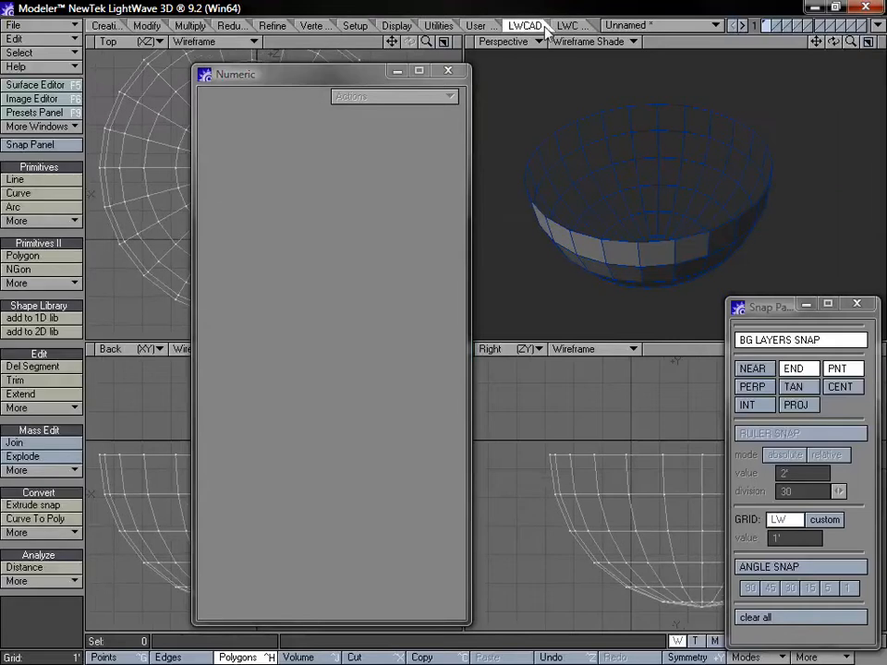
left_click(22, 255)
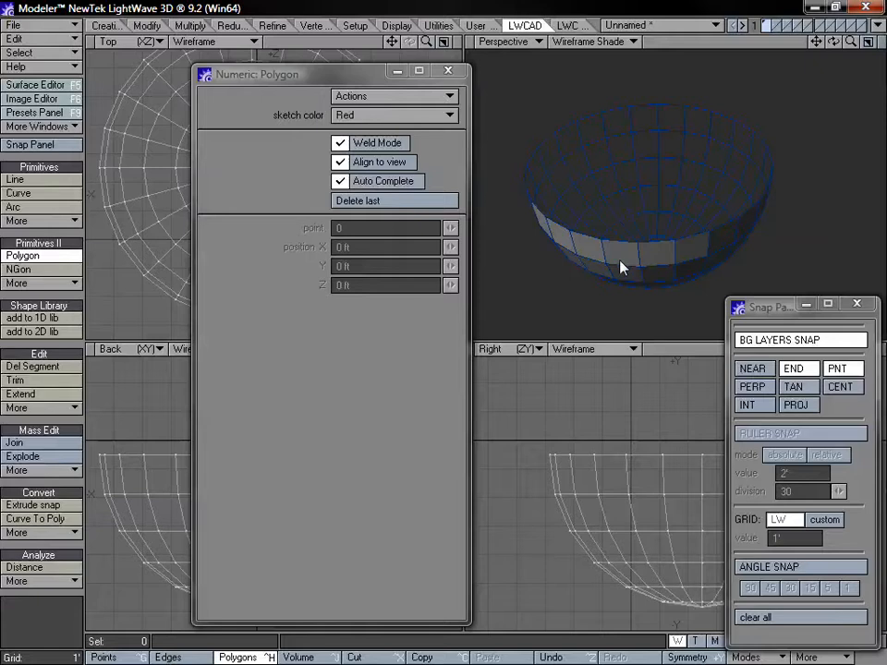
left_click_drag(647, 257, 651, 222, "alt")
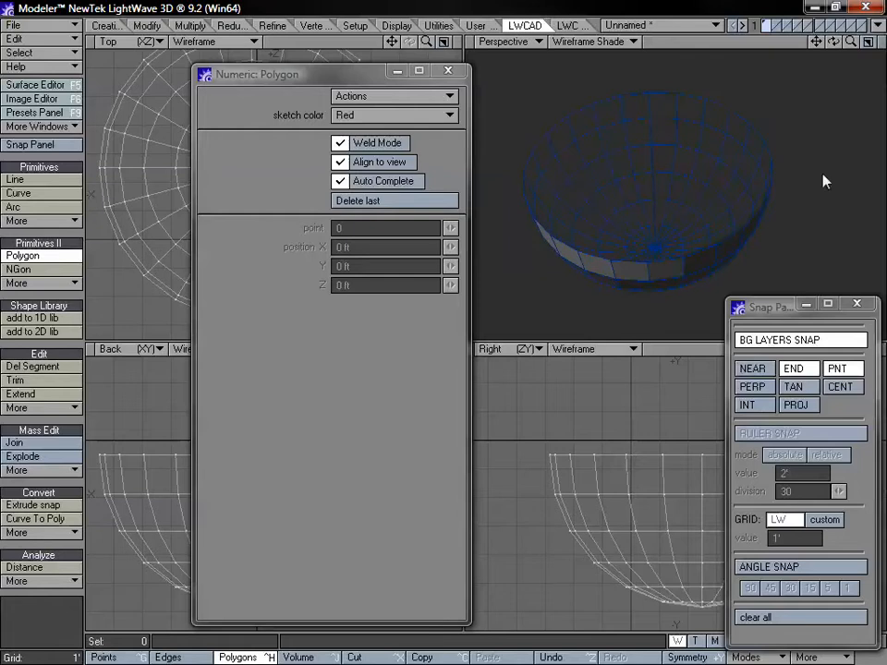
left_click(611, 264)
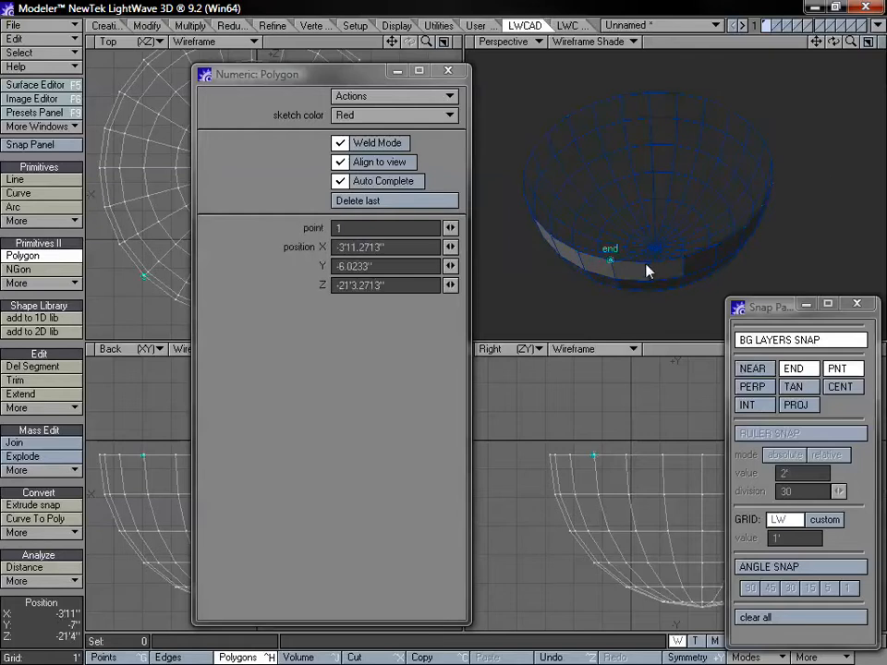
left_click(647, 270)
left_click_drag(673, 303, 626, 248, "alt")
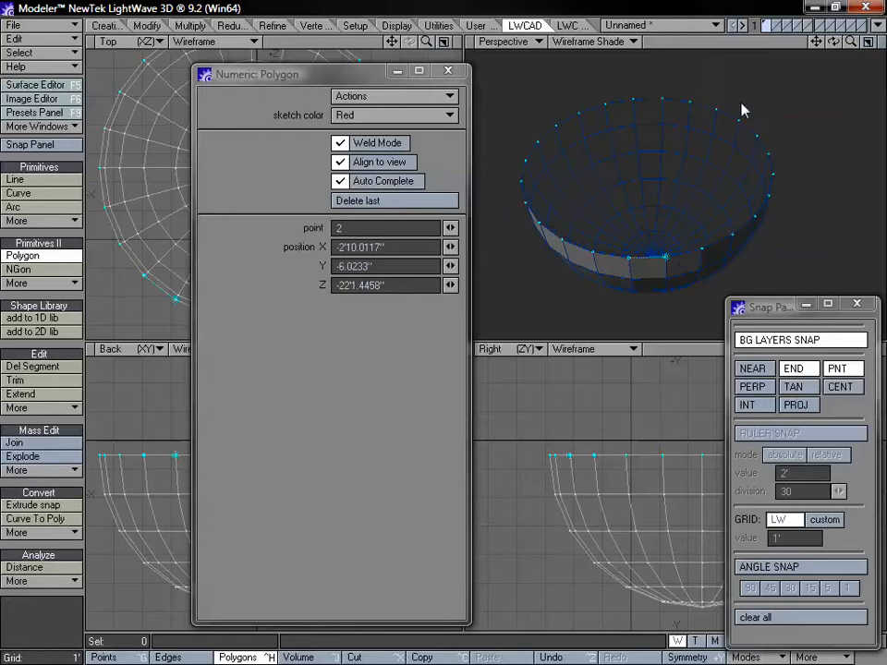
left_click(634, 104)
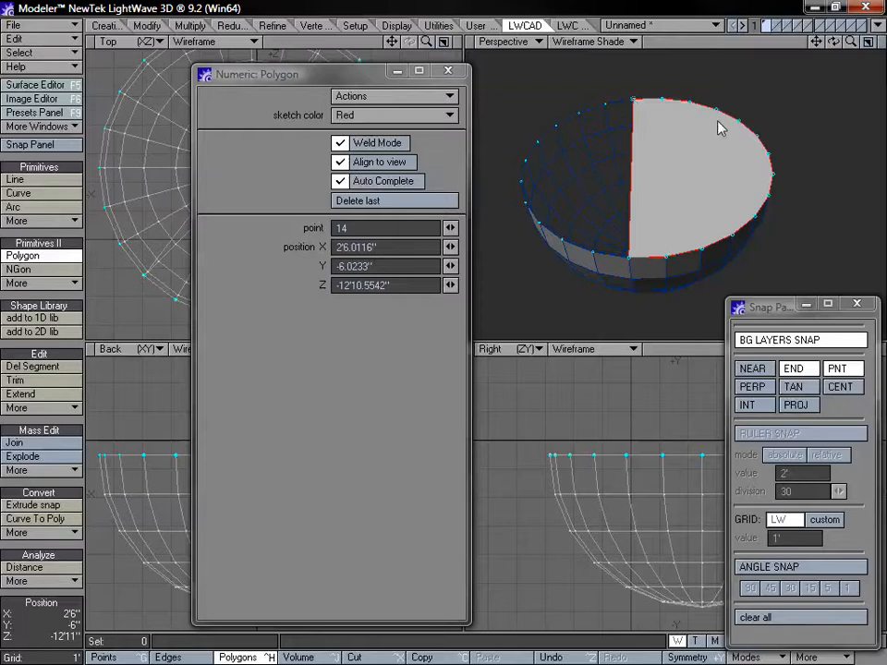
left_click(596, 260)
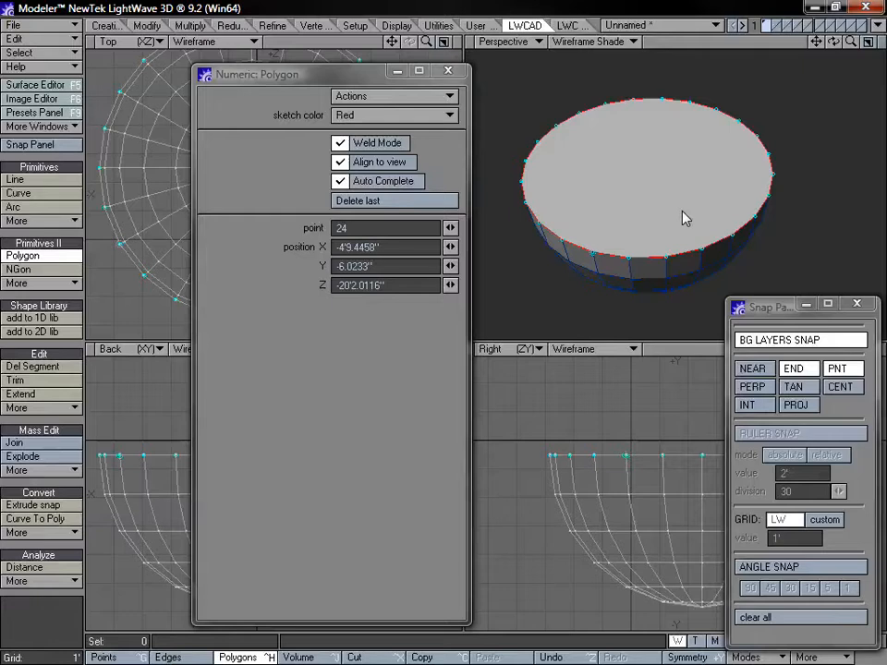
Step: Turn off Align to view for the polygon capping the bowl
left_click(377, 163)
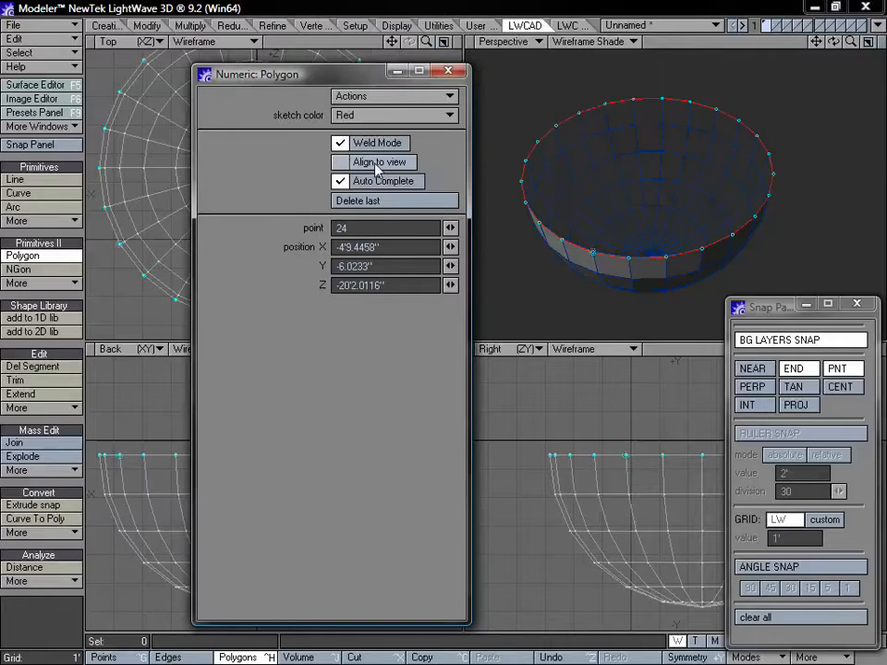
Step: Turn Align to view back on for the polygon capping the bowl
mouse_move(554, 148)
left_mouse_down("alt")
mouse_move(629, 144)
mouse_move(702, 228)
mouse_move(654, 168)
mouse_move(679, 221)
mouse_move(633, 211)
left_mouse_up("alt")
mouse_move(350, 81)
left_mouse_down()
mouse_move(501, 83)
mouse_move(335, 76)
left_mouse_up()
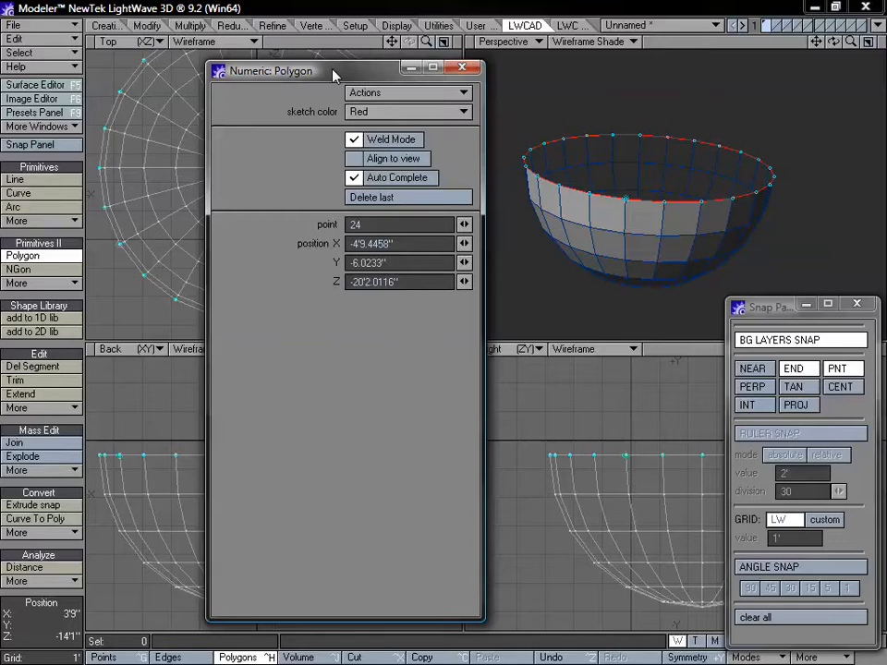
left_click(392, 160)
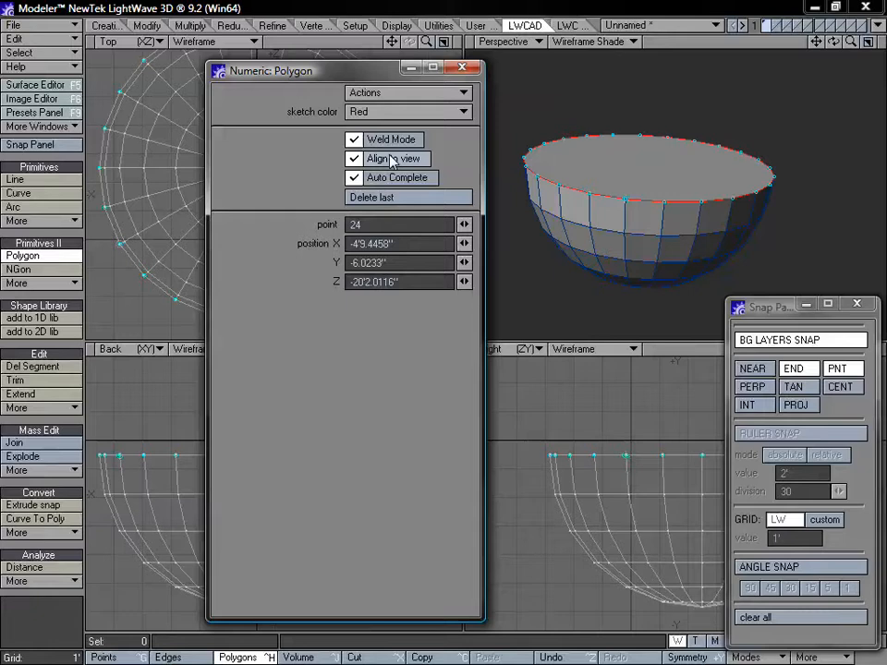
left_click_drag(603, 136, 717, 178, "alt")
left_click_drag(367, 75, 415, 73)
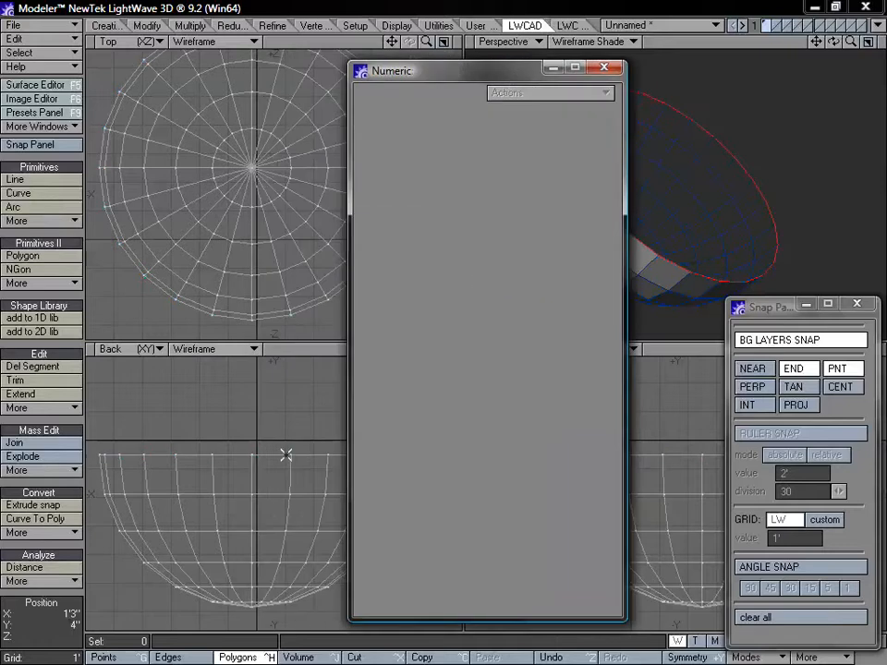
Step: Finish the polygon and select the bowl's cap in polygon selection mode to examine the direction it faces
key("space")
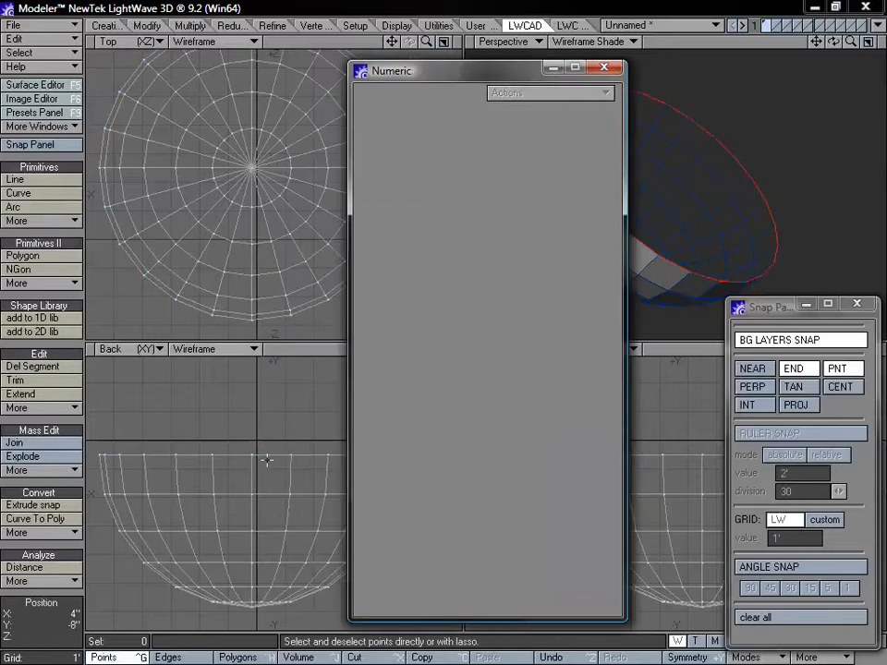
key("space")
key("space")
left_click(274, 459)
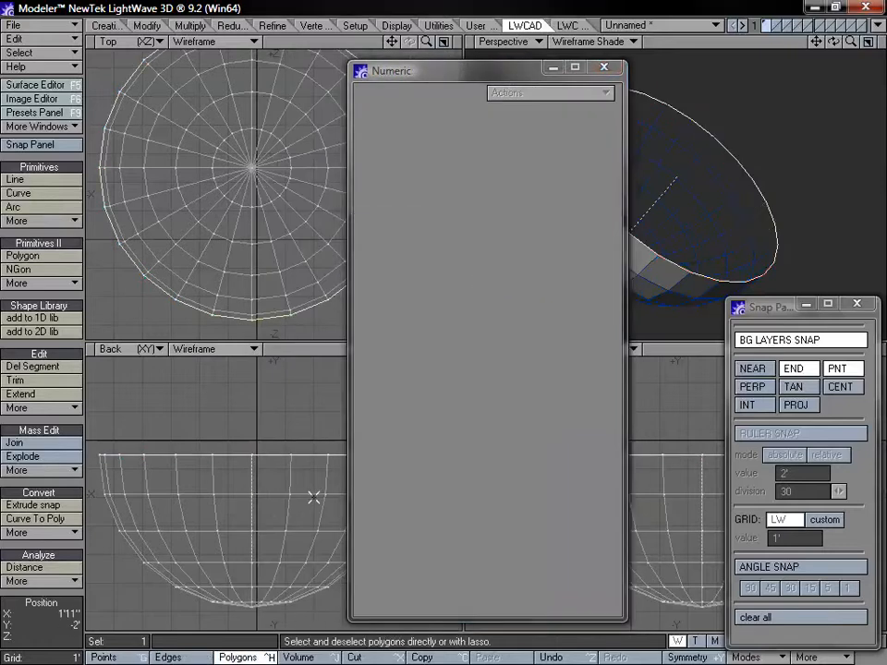
left_click_drag(679, 213, 730, 164, "alt")
left_click_drag(447, 74, 386, 74)
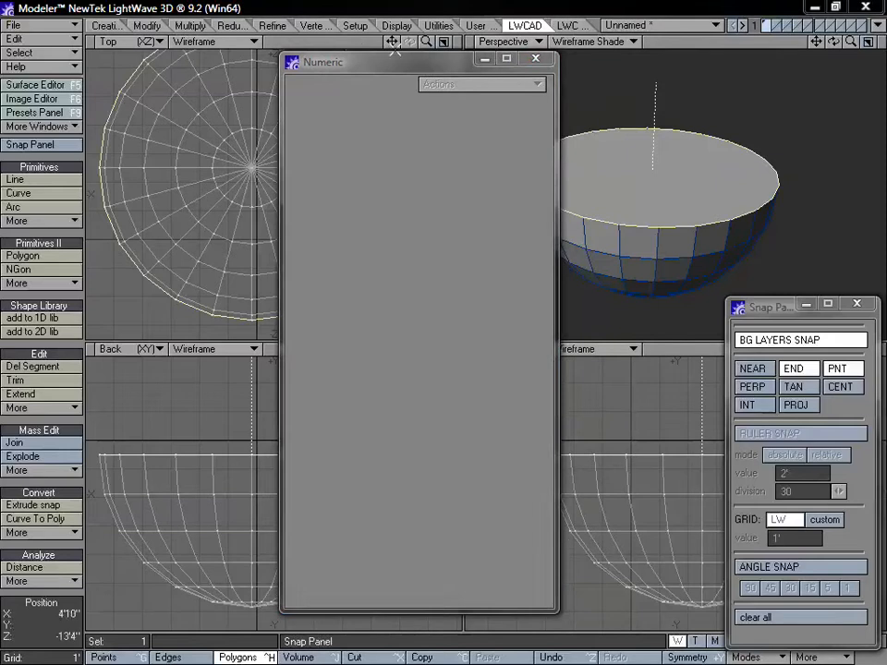
Step: Delete the capped bowl to empty the layer
left_click_drag(393, 69, 598, 88)
key("ctrl+g")
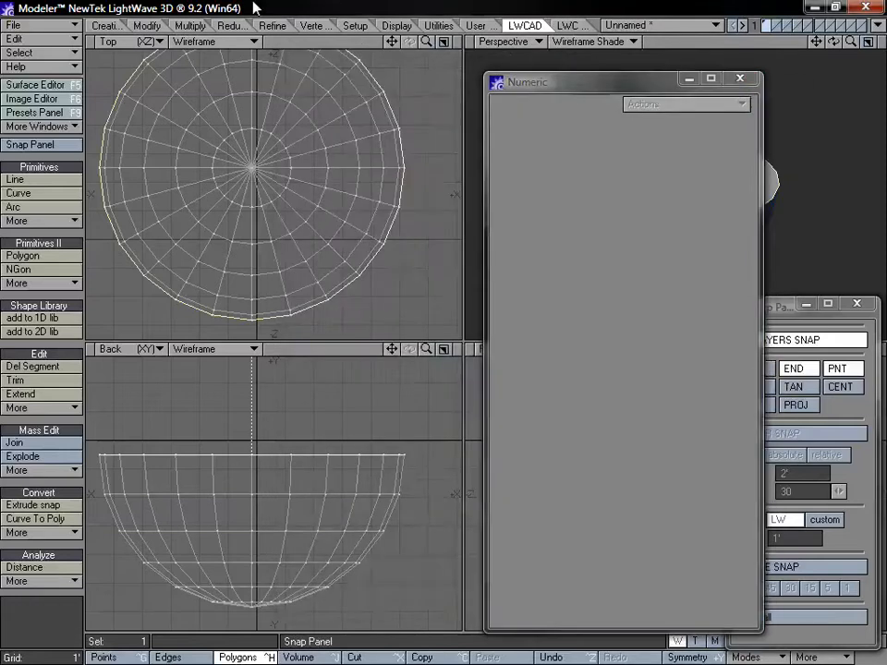
key("Delete")
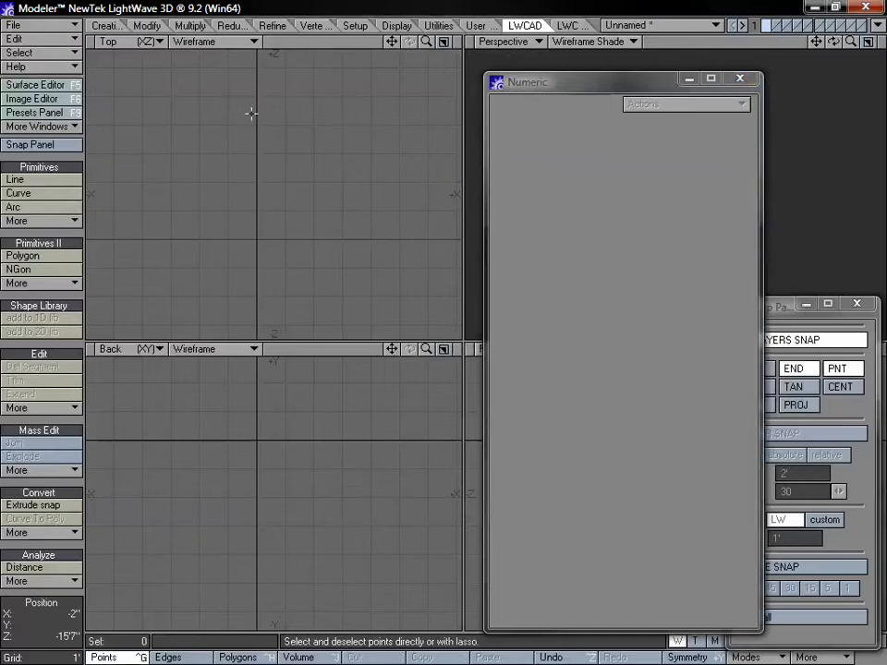
left_click_drag(555, 92, 502, 96)
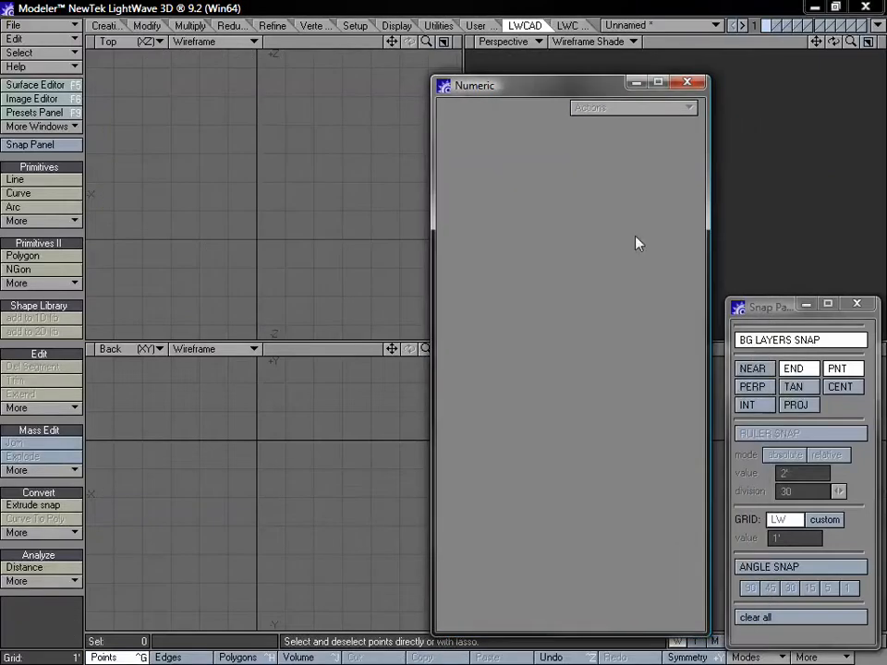
key("space")
key("space")
key("space")
key("space")
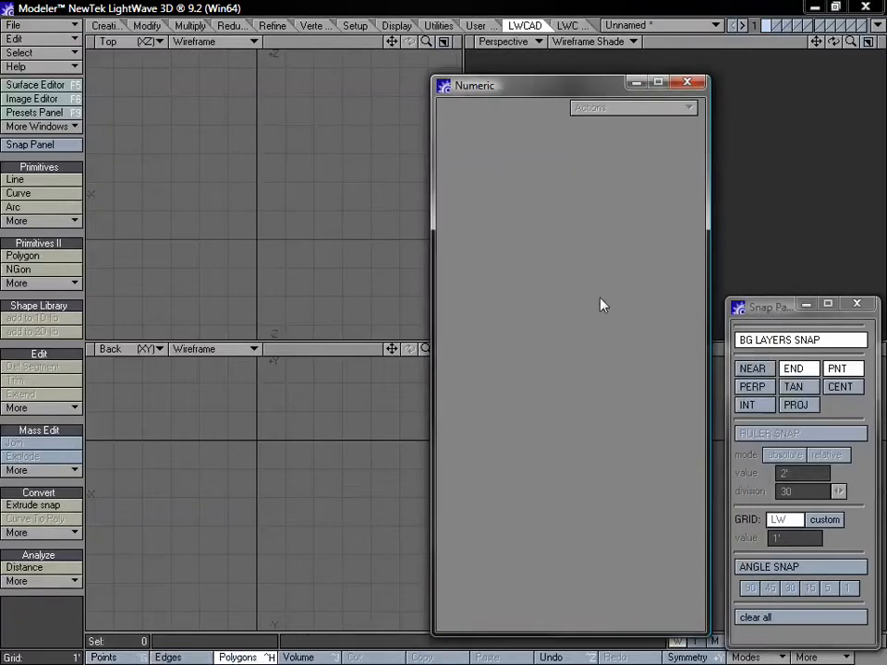
key("space")
left_click_drag(759, 313, 753, 297)
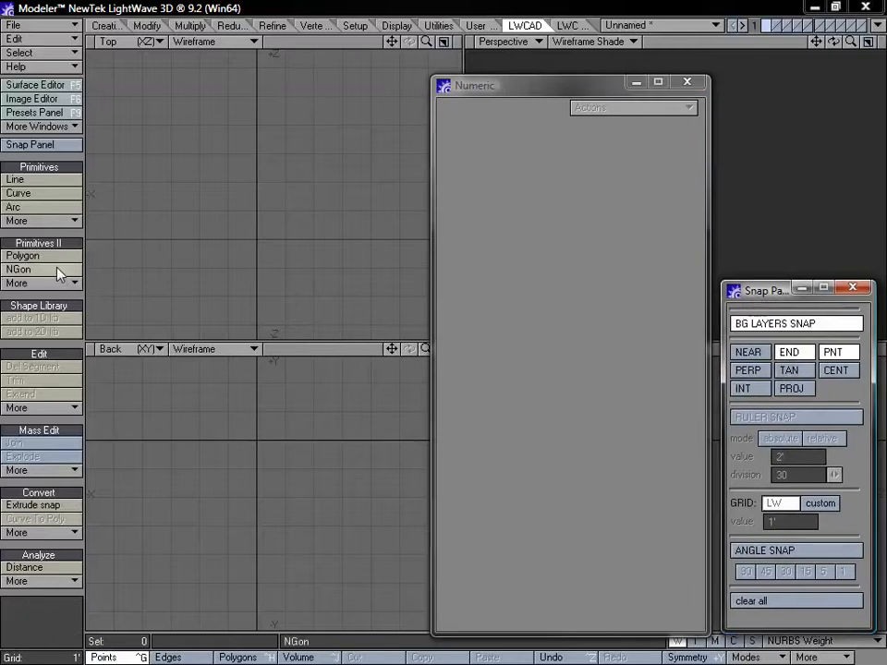
Step: Draw a six-sided NGon from its center in the Top view, with a radius of about 4'11"
left_click(50, 271)
left_click_drag(260, 242, 259, 106)
left_click_drag(391, 42, 392, 2)
left_click_drag(425, 41, 408, 41)
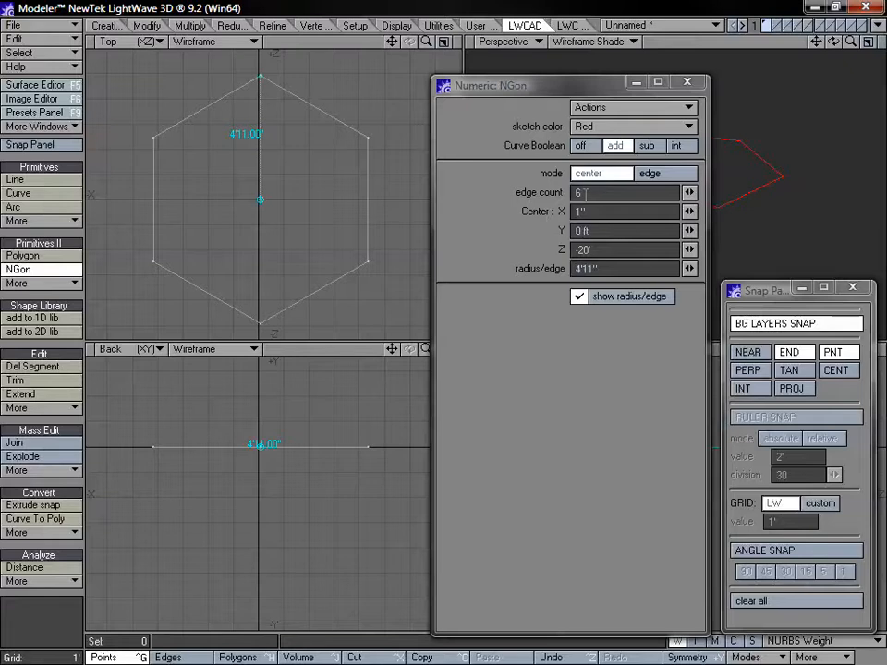
left_click_drag(587, 86, 555, 75)
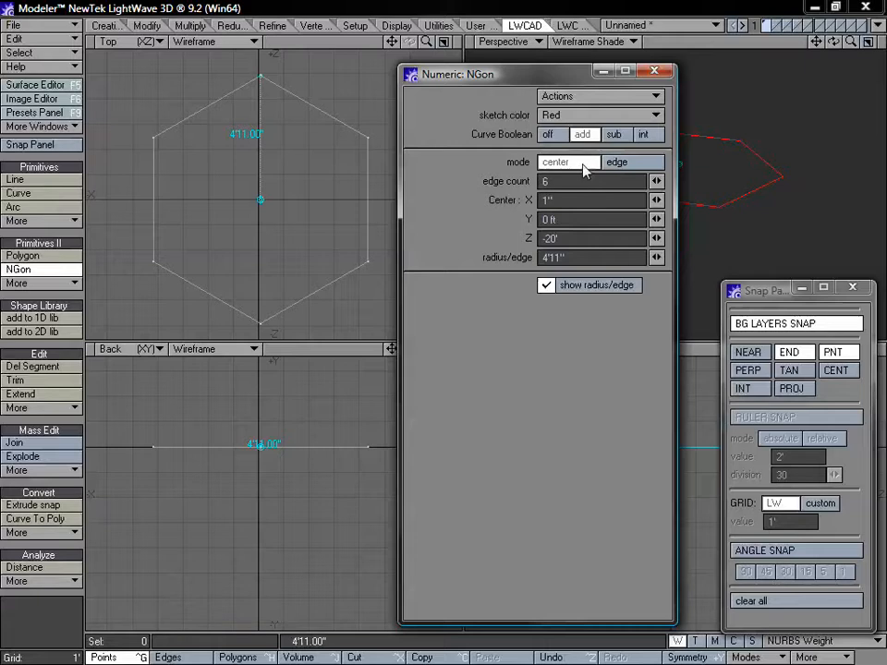
Step: Alternate the hexagon between edge and center modes, reduce its radius to about 3'2", and leave it in center mode
left_click(613, 163)
left_click(576, 164)
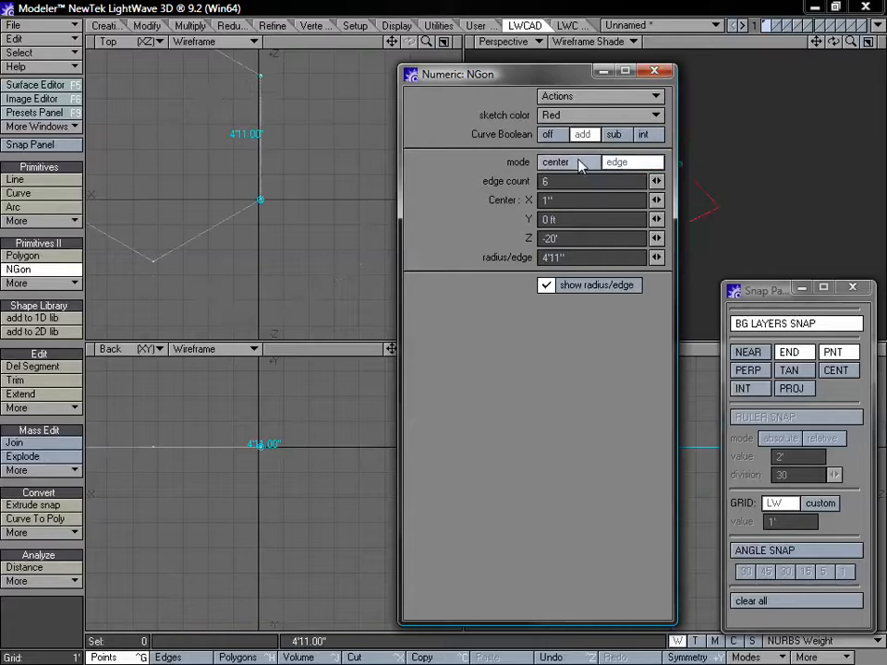
left_click(613, 165)
left_click(586, 160)
left_click_drag(259, 87, 262, 127)
left_click(614, 162)
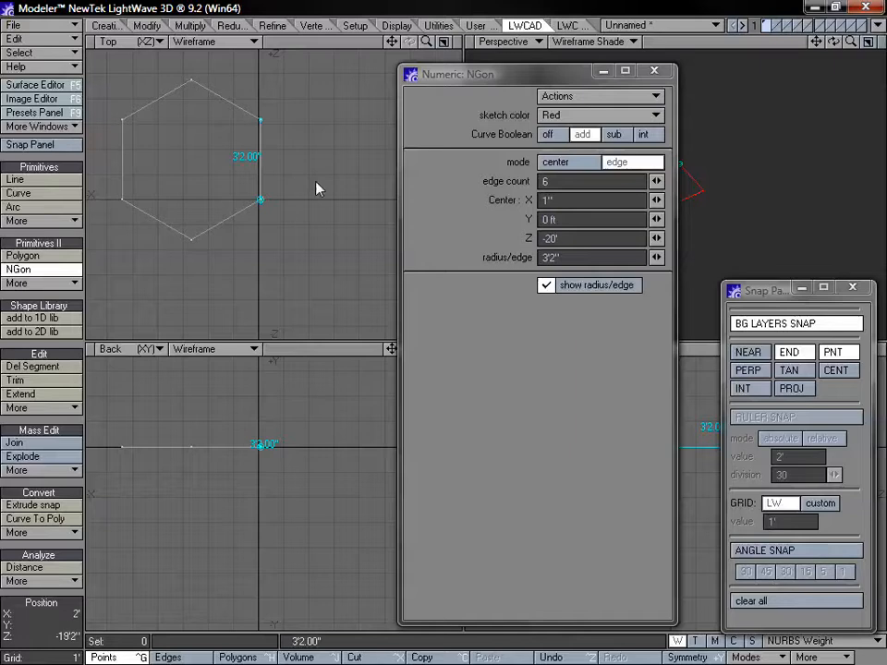
left_click(565, 163)
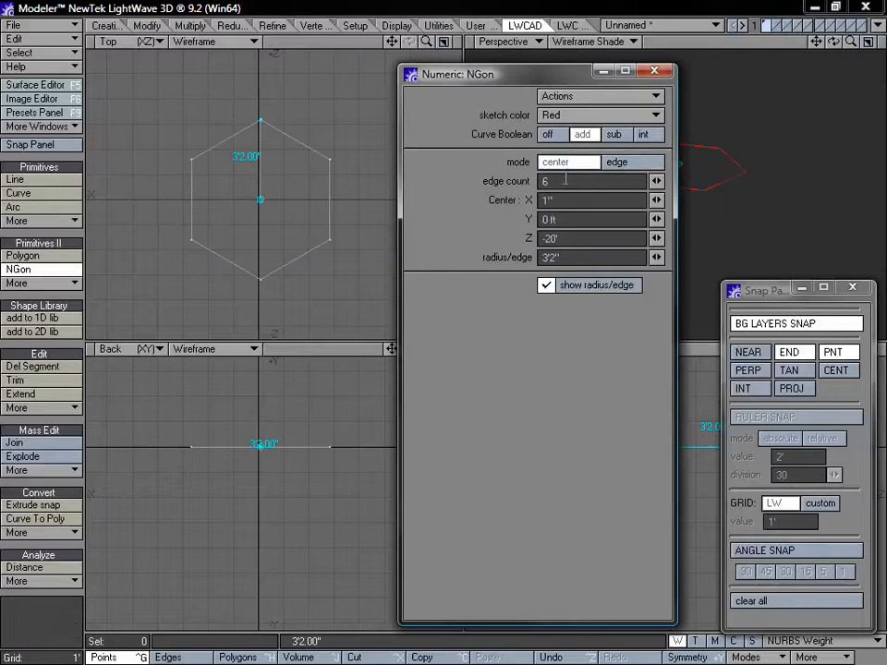
Step: Set the NGon's edge count to 20 and enlarge its radius to about 3'7"
left_click(543, 182)
type("20")
key("Tab")
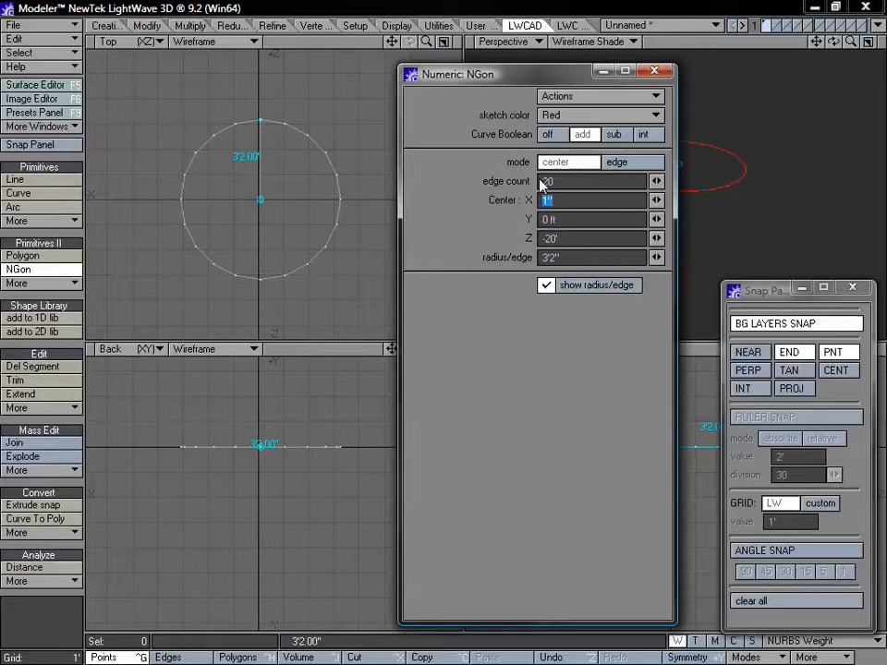
mouse_move(262, 127)
left_mouse_down()
mouse_move(260, 181)
mouse_move(263, 103)
mouse_move(264, 132)
mouse_move(263, 115)
left_mouse_up()
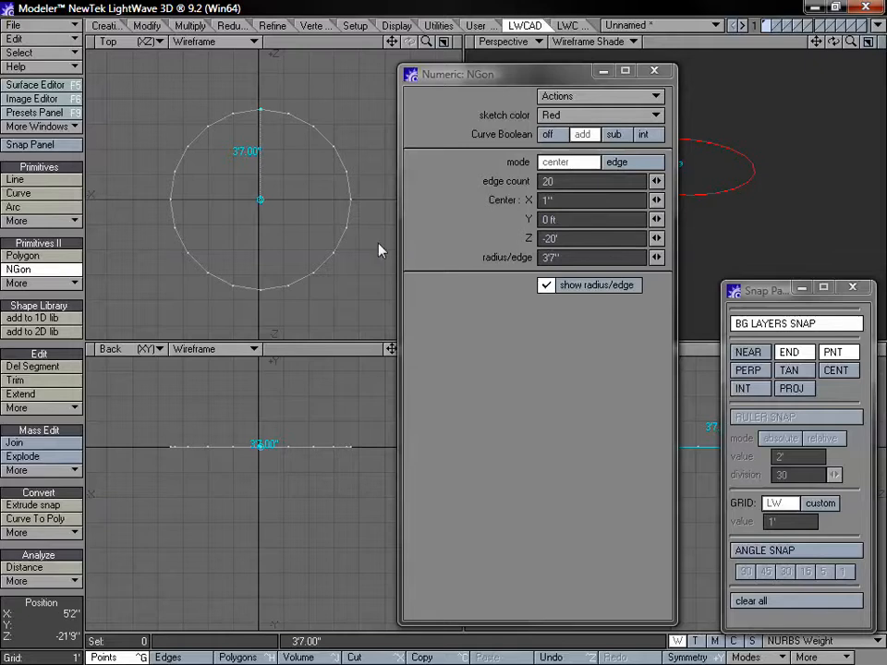
Step: Finish the 20-sided NGon and delete it
key("space")
key("Delete")
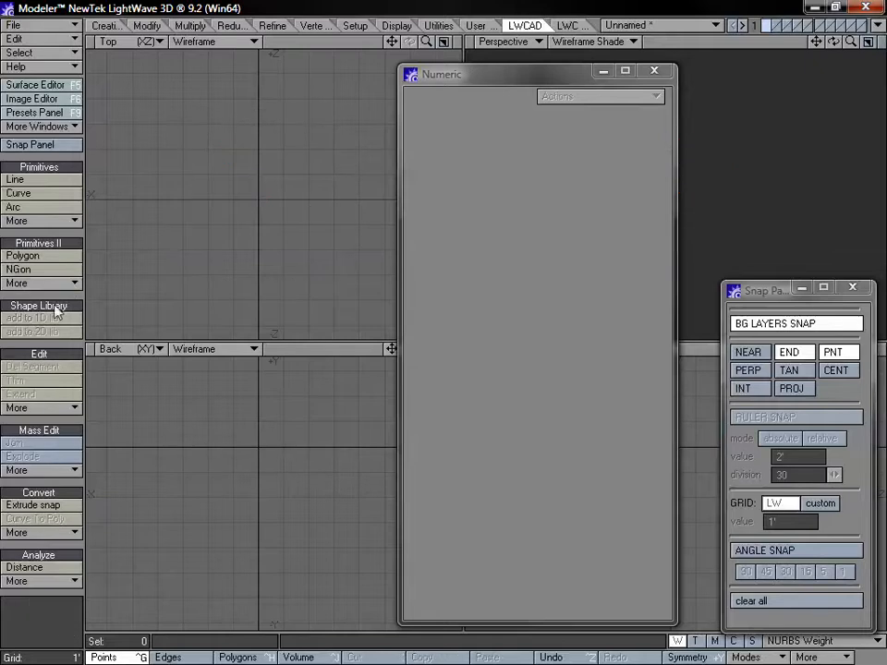
Step: Draw a six-tipped star in the Top view with an outer radius of about 4'11" and an inner radius of about 2'7"
left_click(52, 284)
left_click(37, 283)
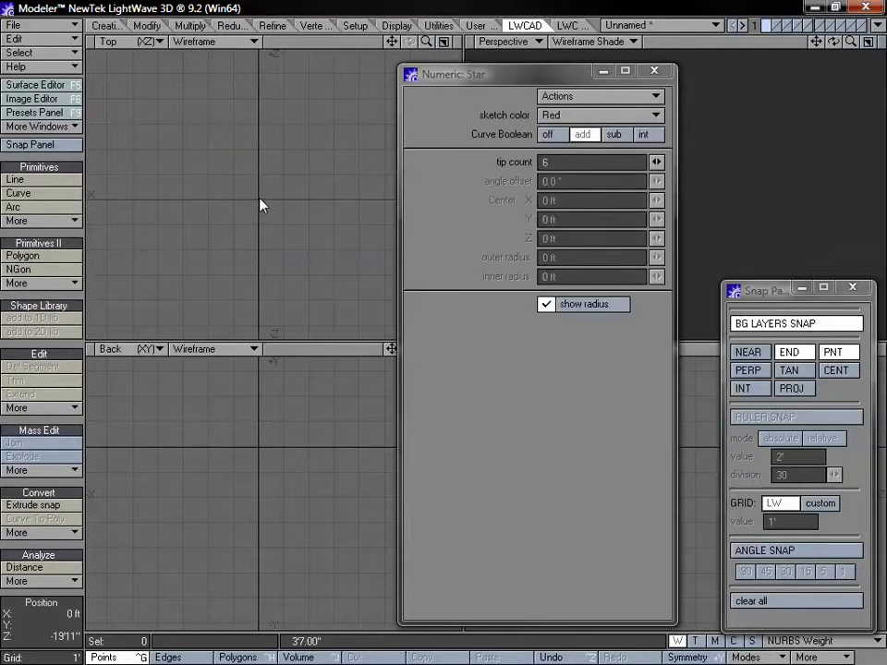
left_click_drag(258, 205, 259, 83)
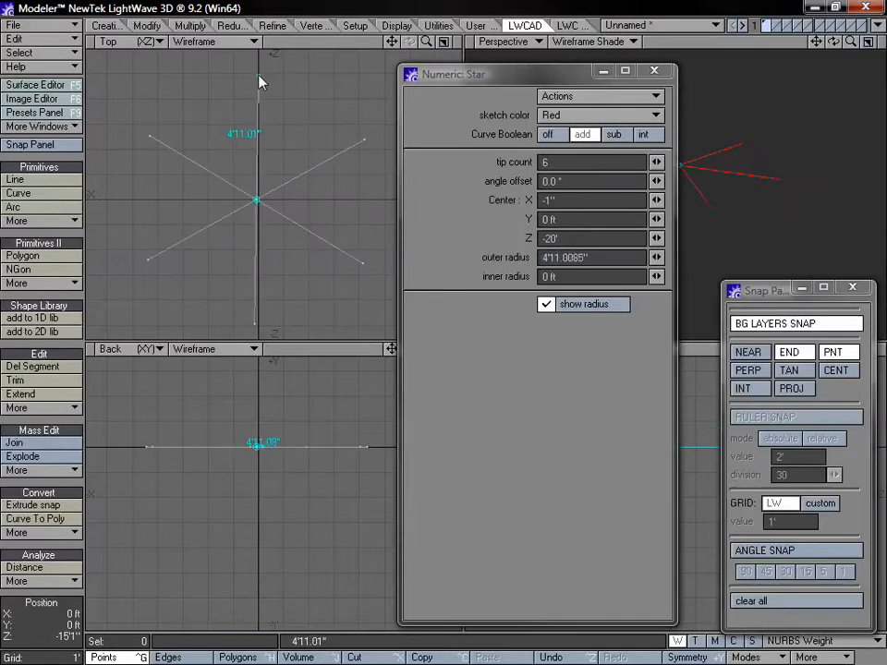
left_click(257, 76)
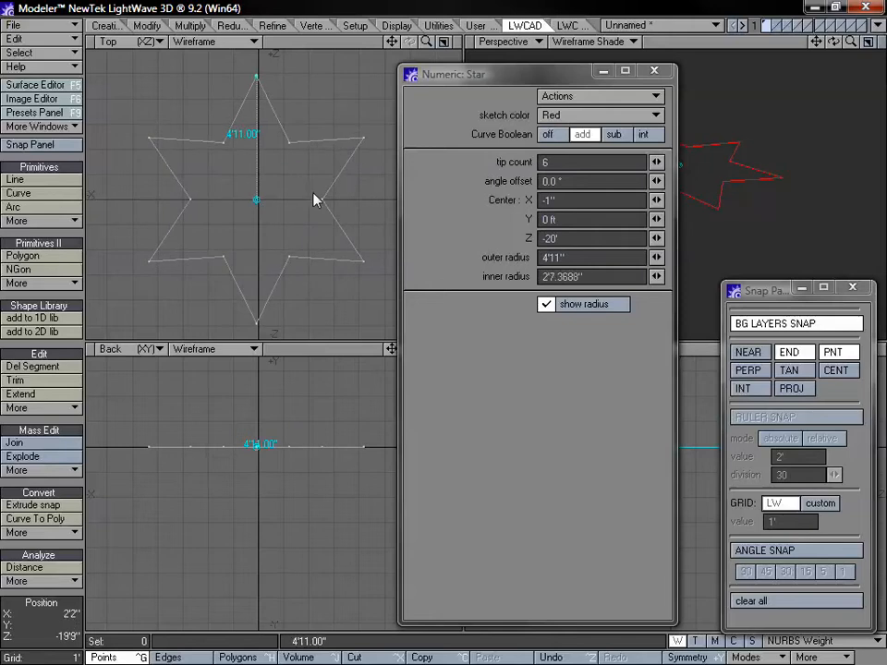
Step: Try tip counts of 12 and 4 on the star
left_click(560, 162)
key("BackSpace")
type("12")
key("Tab")
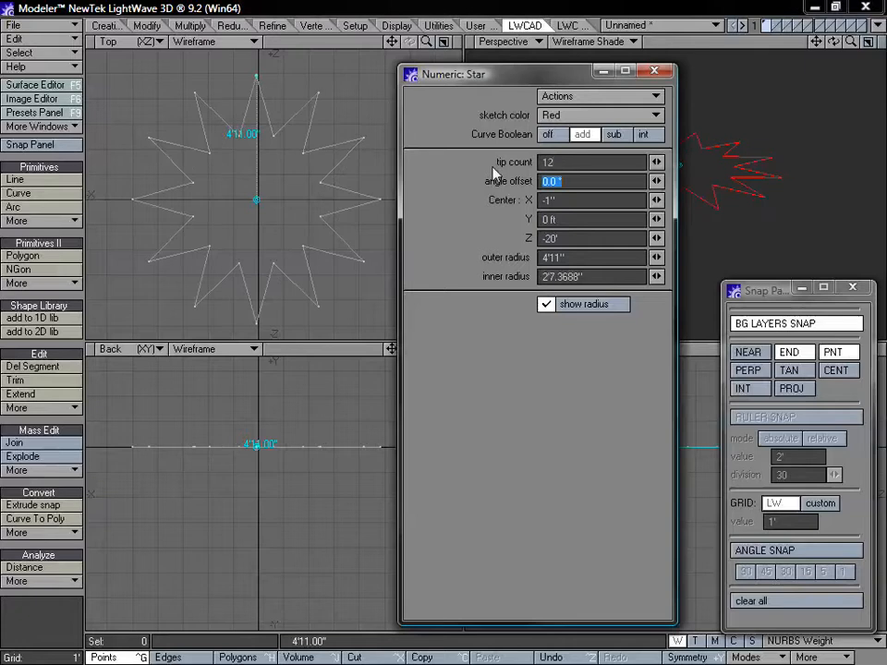
left_click(525, 163)
type("4")
key("Tab")
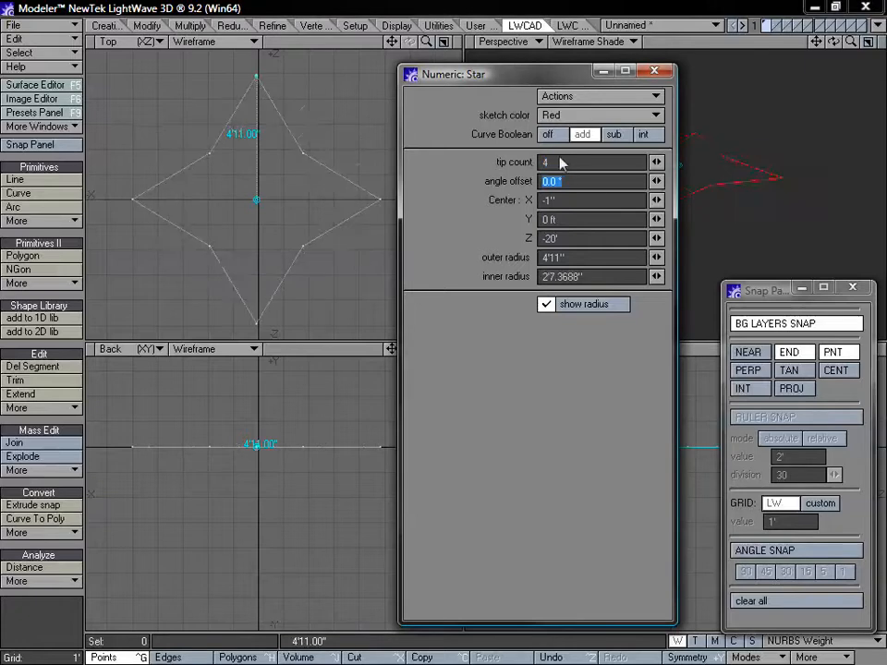
Step: Try a tip count of 100 on the star with an angle offset of -28.0°
left_click(563, 163)
type("100")
key("Tab")
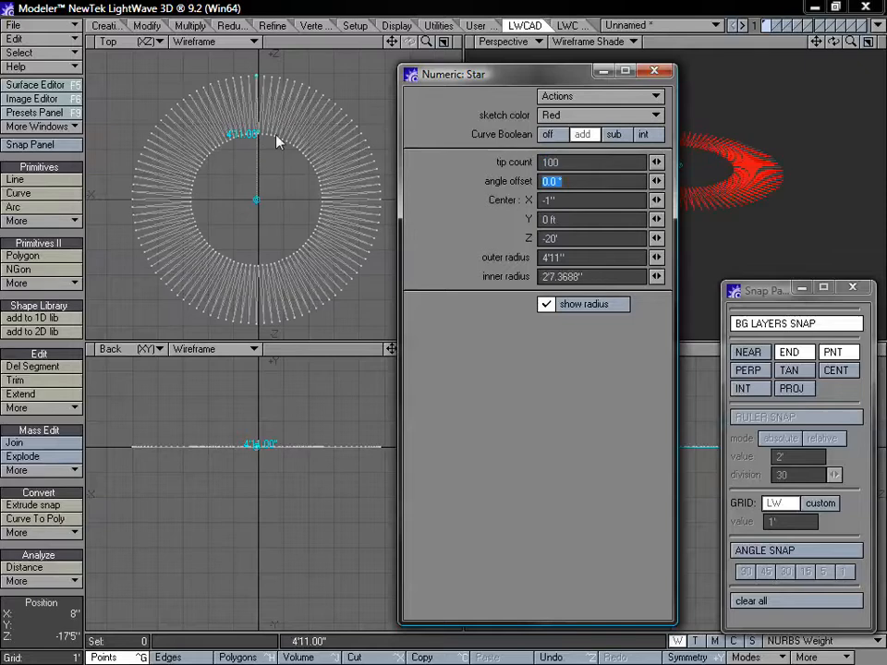
left_click_drag(656, 181, 602, 181)
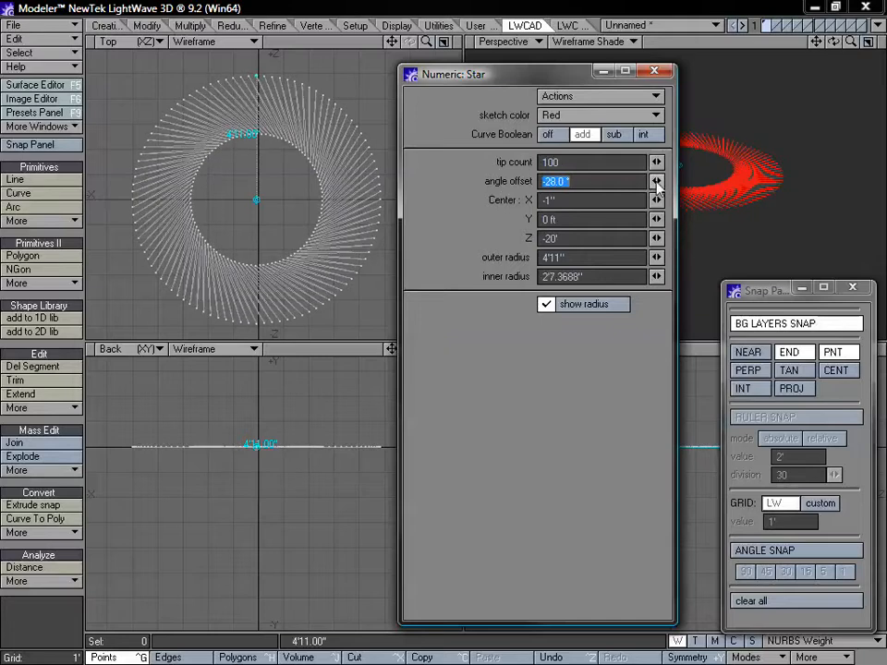
Step: Set the star's tip count to 20, angle offset to 1.6°, outer radius to 4'6" and inner radius to 3'7.375"
left_click(571, 161)
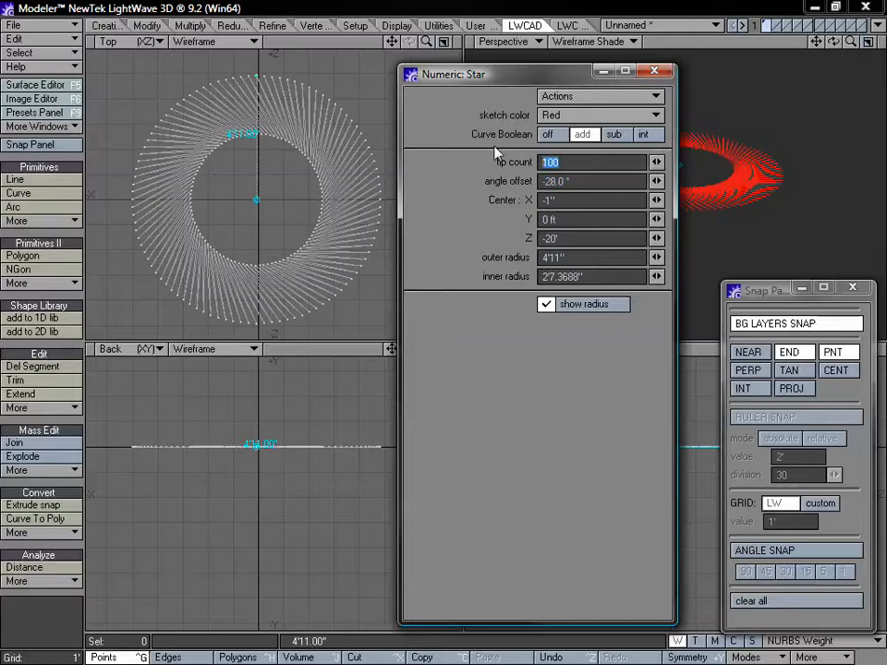
type("20")
key("Tab")
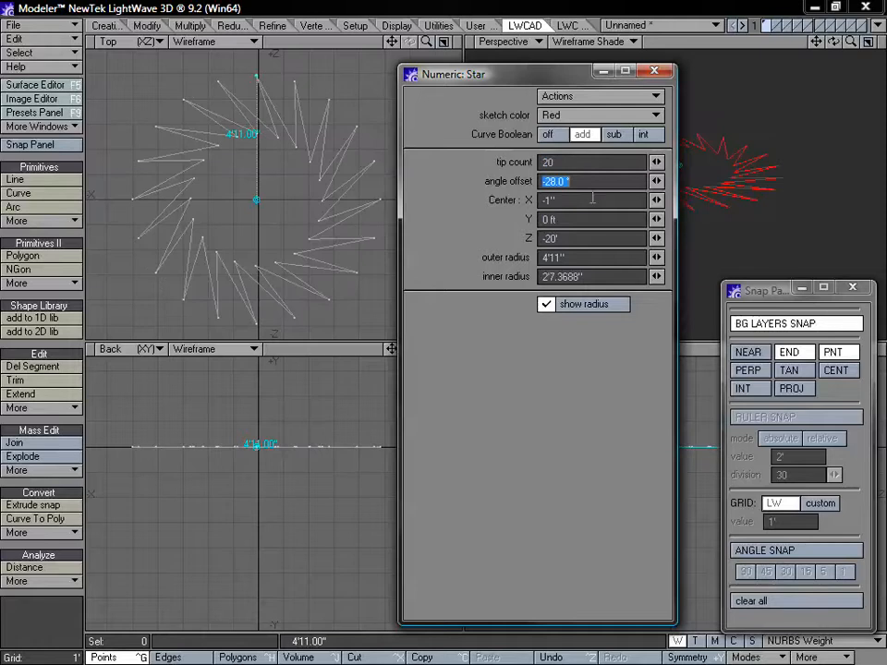
mouse_move(656, 181)
left_mouse_down()
mouse_move(633, 181)
mouse_move(719, 181)
mouse_move(658, 182)
left_mouse_up()
mouse_move(656, 257)
left_mouse_down()
mouse_move(666, 256)
mouse_move(652, 257)
mouse_move(659, 276)
left_mouse_up()
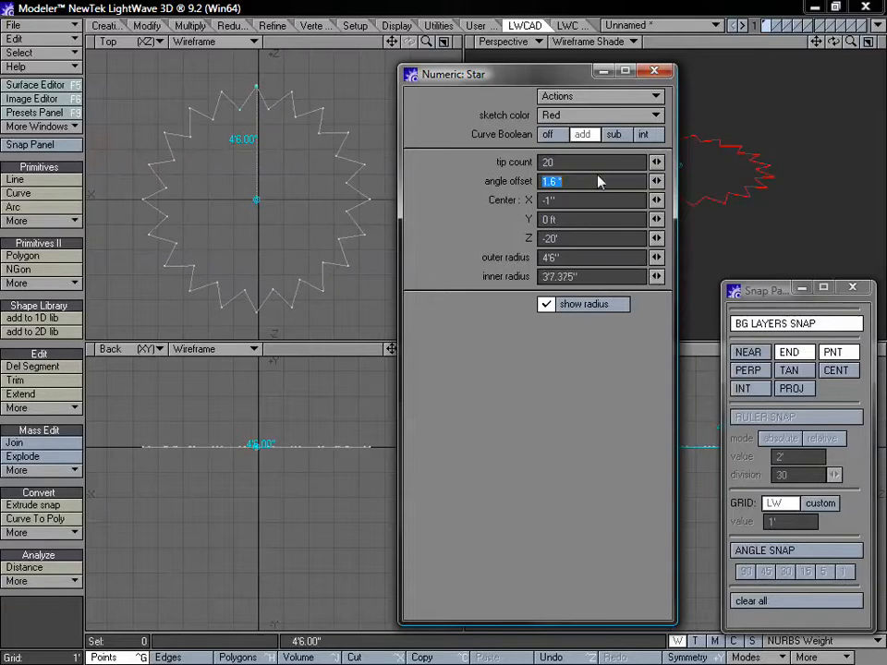
Step: Finish the 20-tipped star and delete it from the layer
key("Return")
key("space")
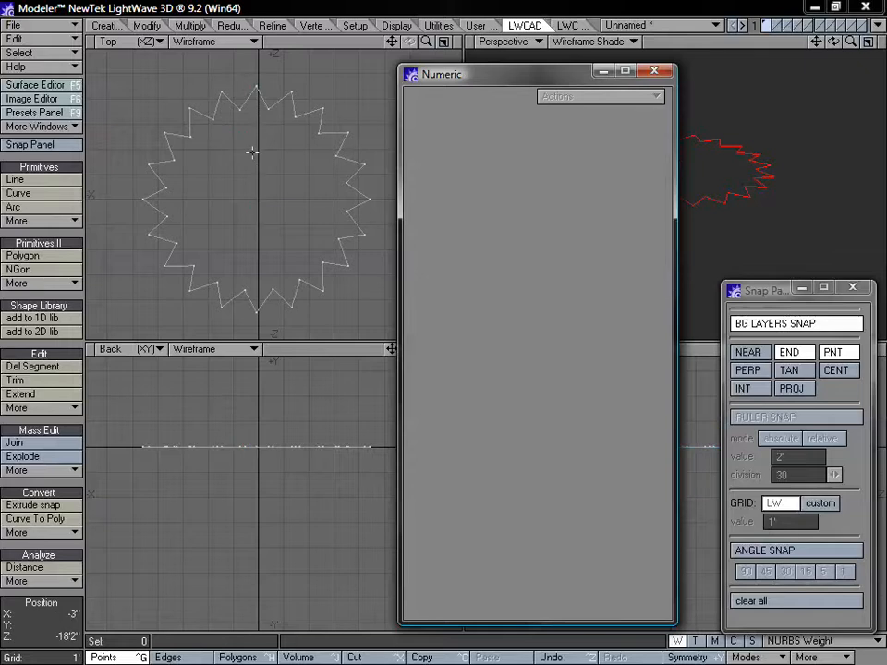
key("Delete")
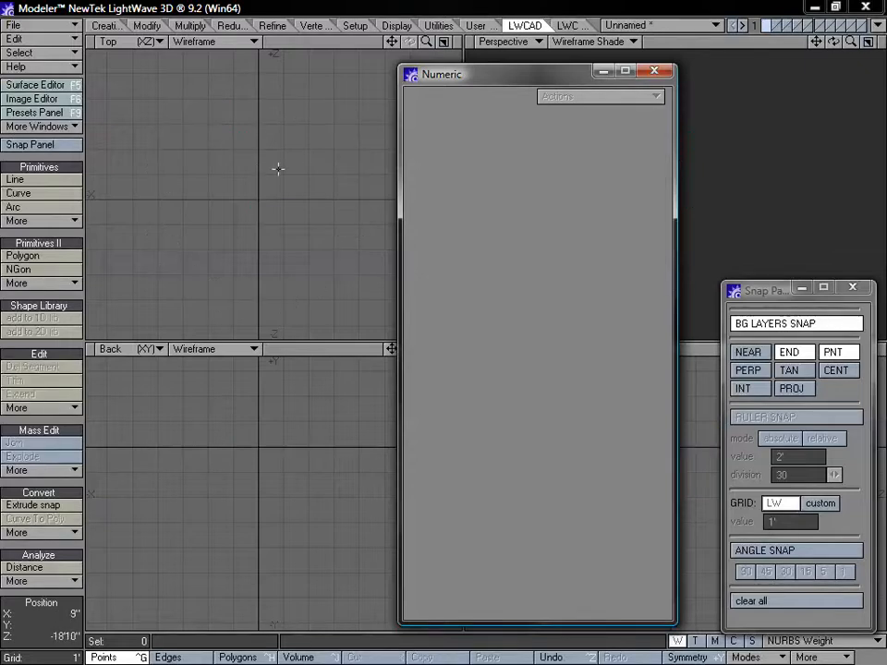
left_click(51, 222)
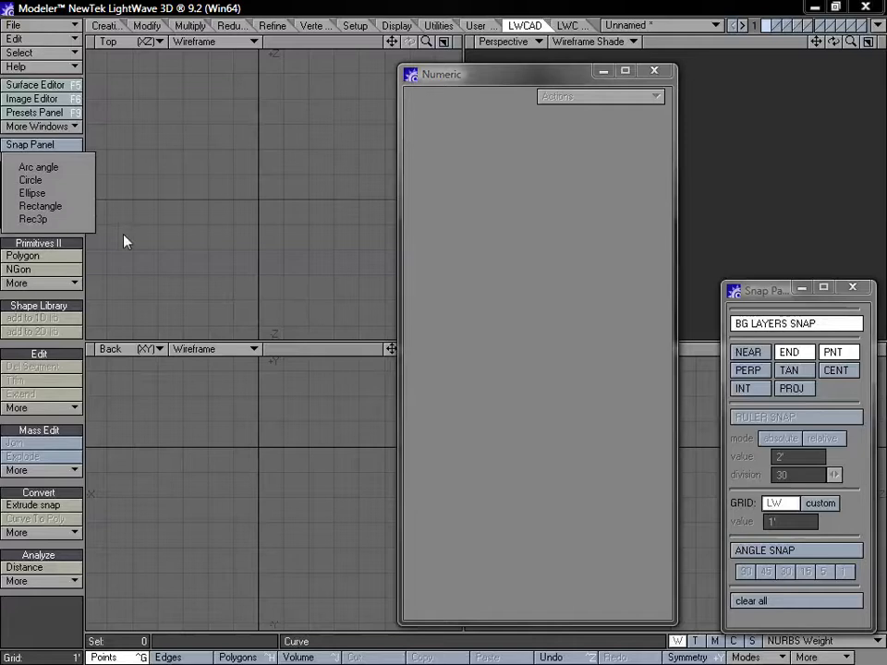
left_click(47, 284)
mouse_move(58, 296)
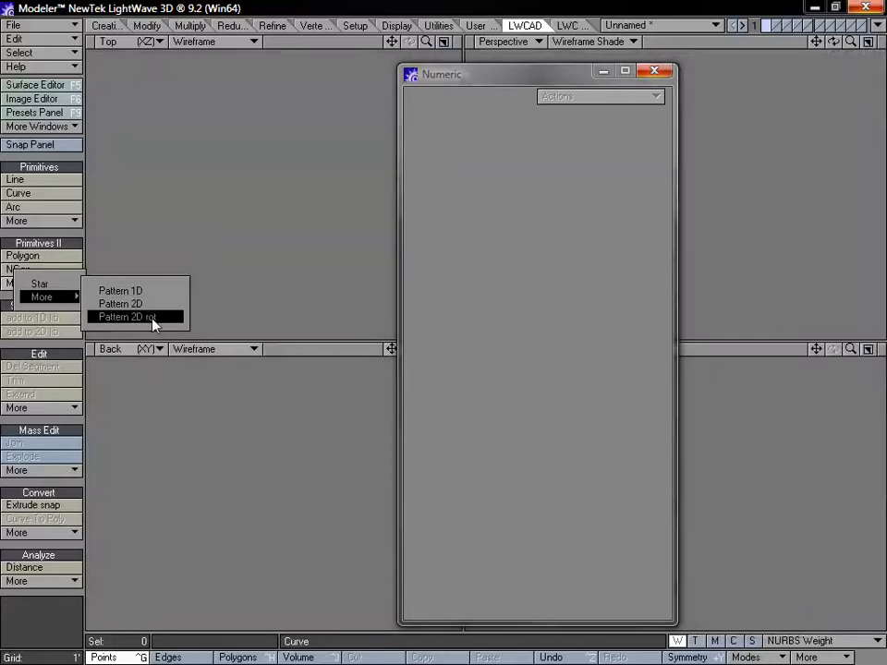
left_click(164, 262)
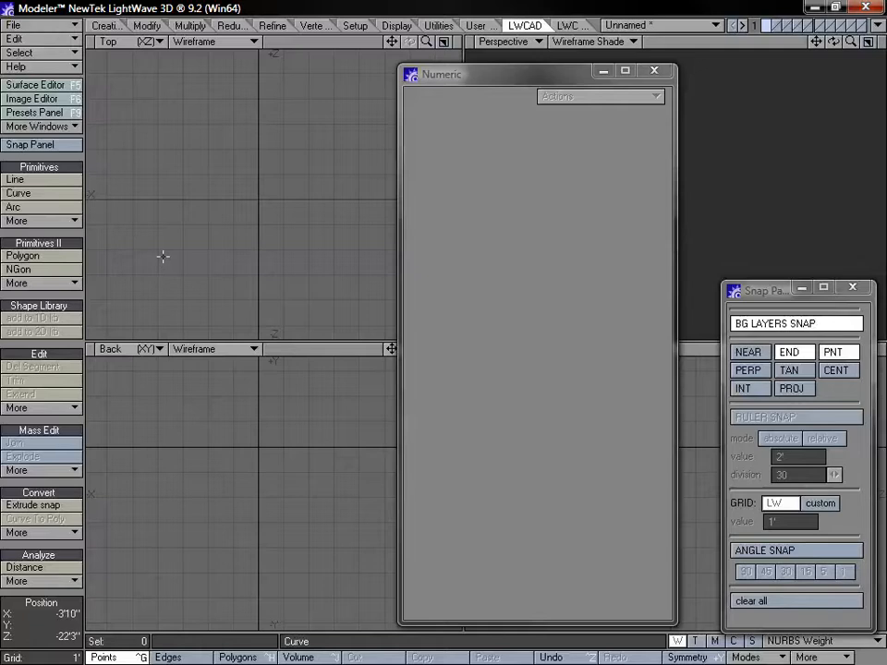
left_click(66, 282)
mouse_move(56, 300)
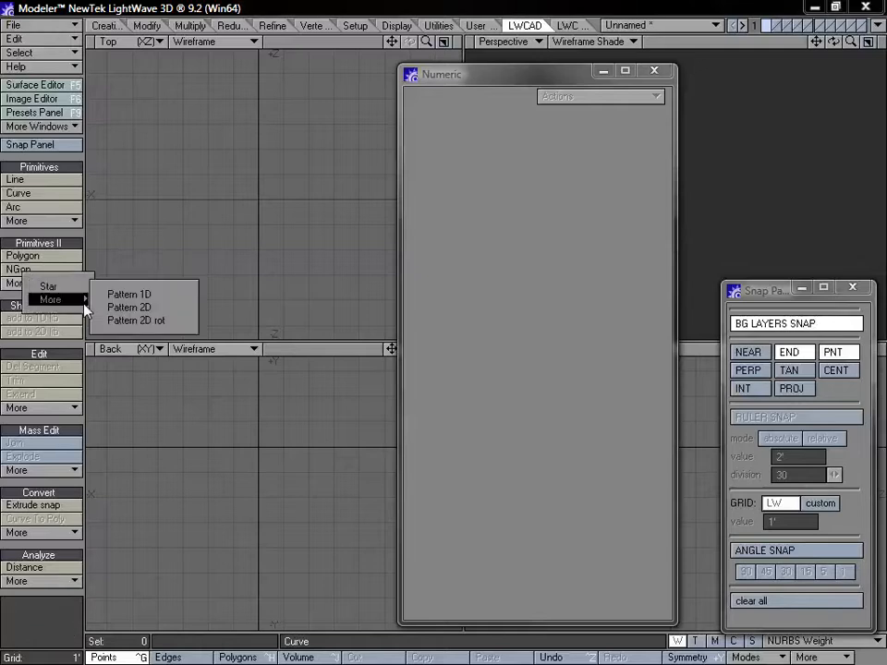
Step: Start the Pattern 1D tool and look through the Molding 3 library's shape previews and shape list
left_click(140, 297)
left_click_drag(518, 76, 551, 88)
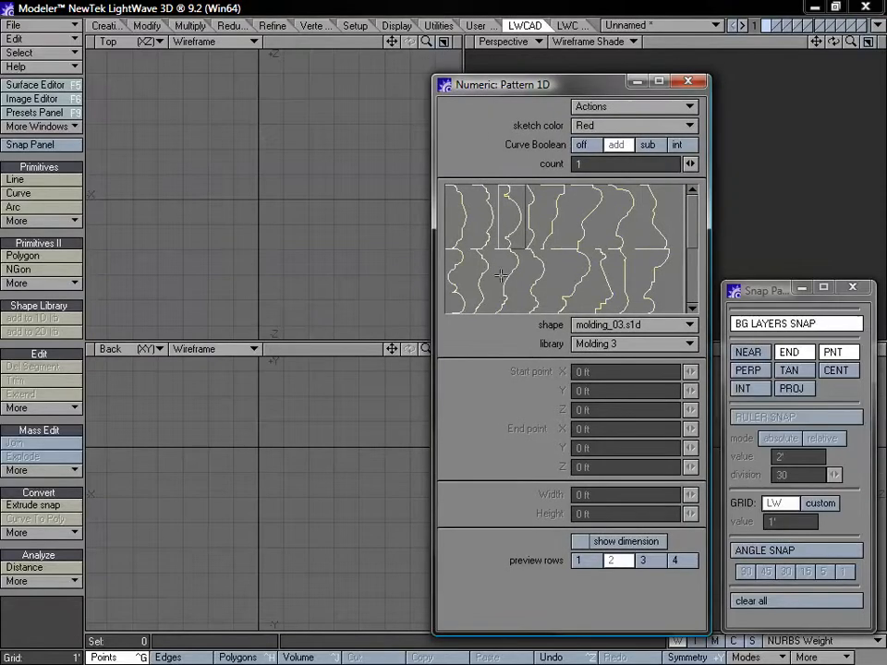
left_click(694, 274)
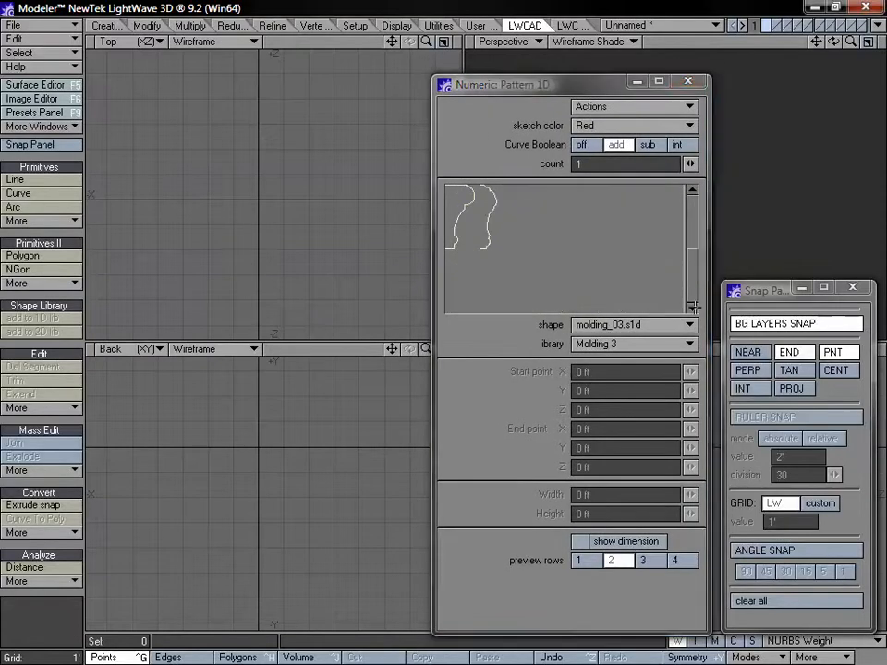
left_click(692, 192)
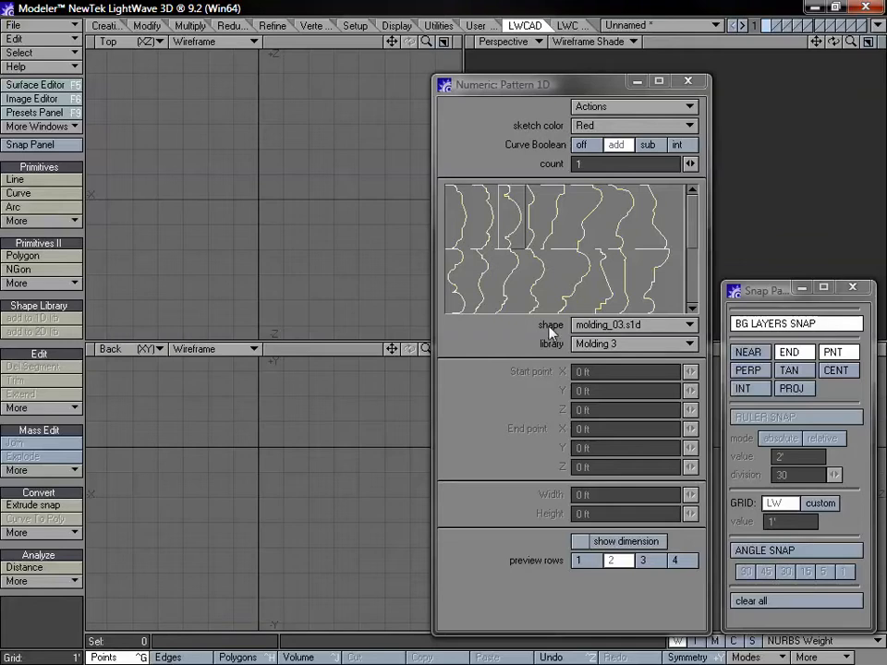
left_click(605, 325)
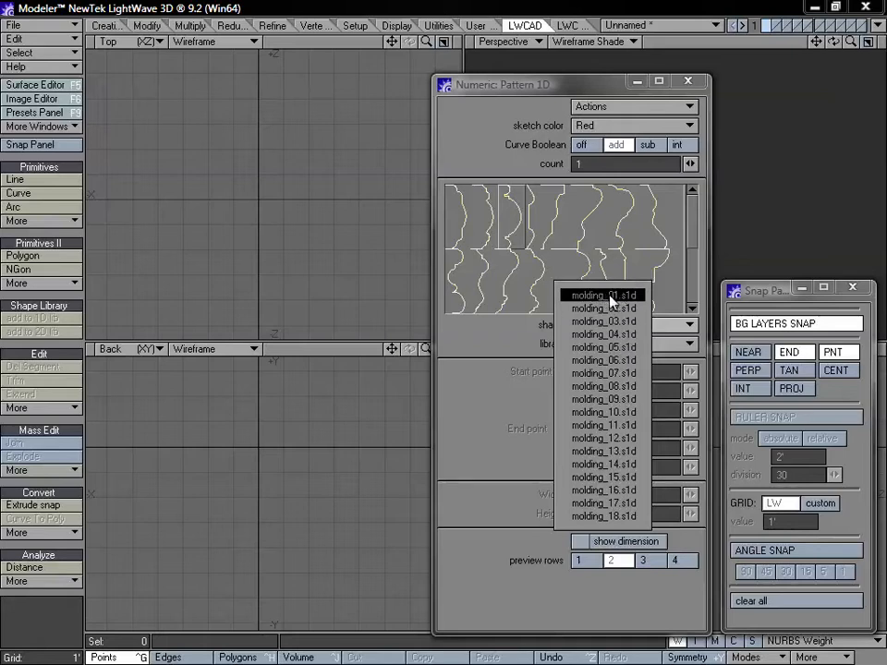
left_click(482, 364)
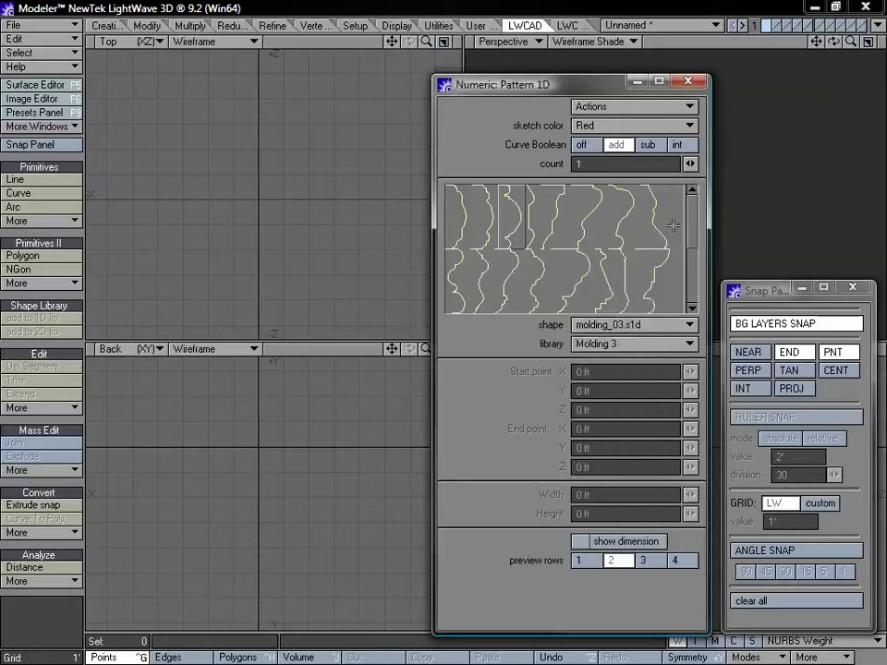
left_click(693, 307)
left_click(692, 193)
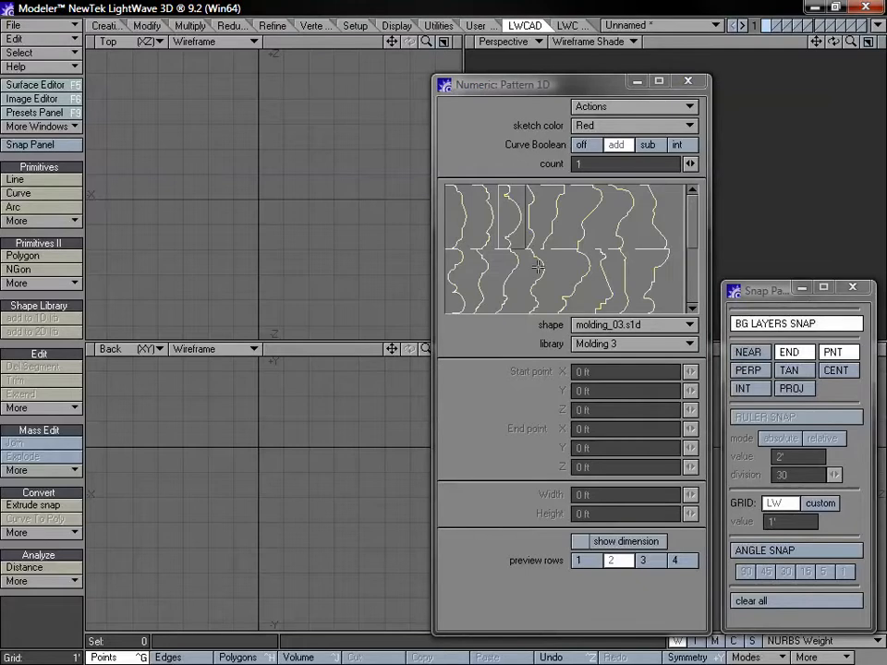
Step: Compare the shape previews in 1, 2 and 4 rows, leaving them at 1 row
left_click(584, 567)
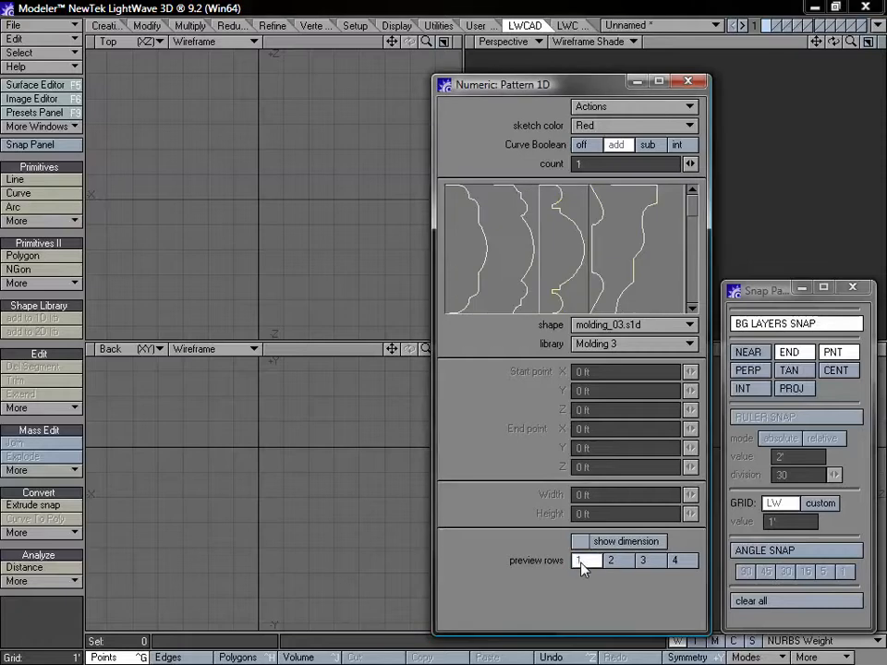
left_click(610, 561)
left_click(677, 560)
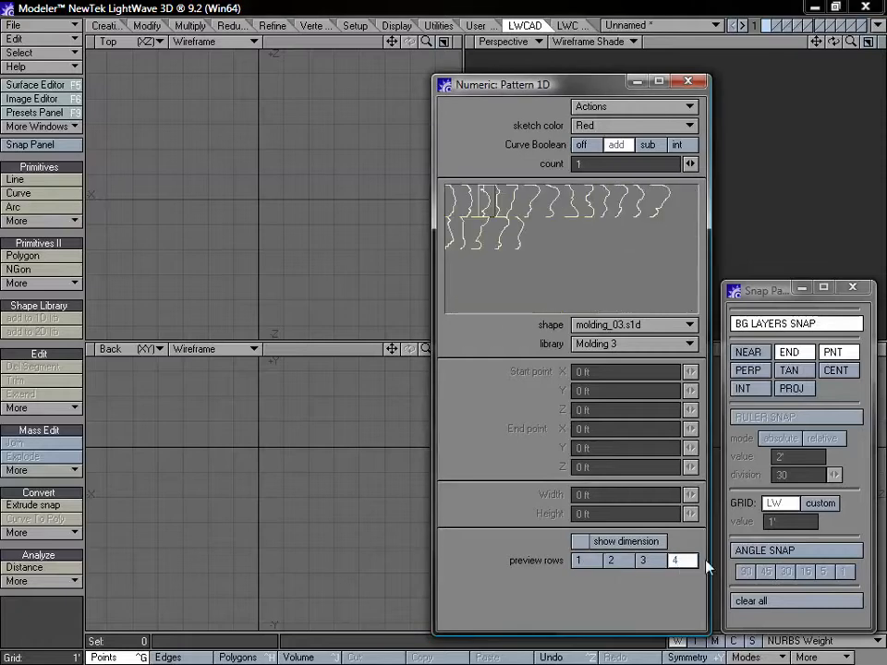
left_click(612, 561)
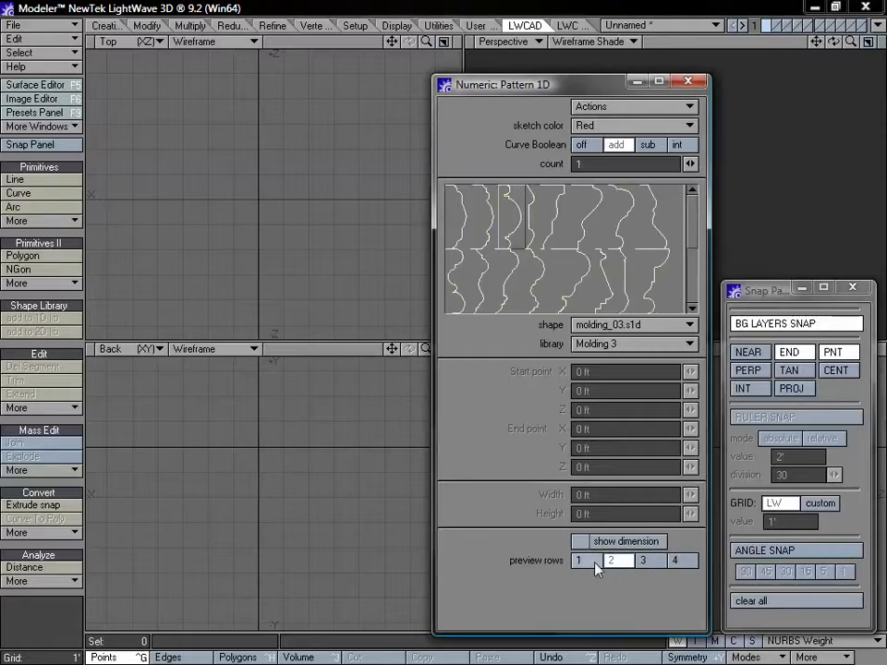
left_click(591, 562)
left_click(610, 562)
left_click(591, 562)
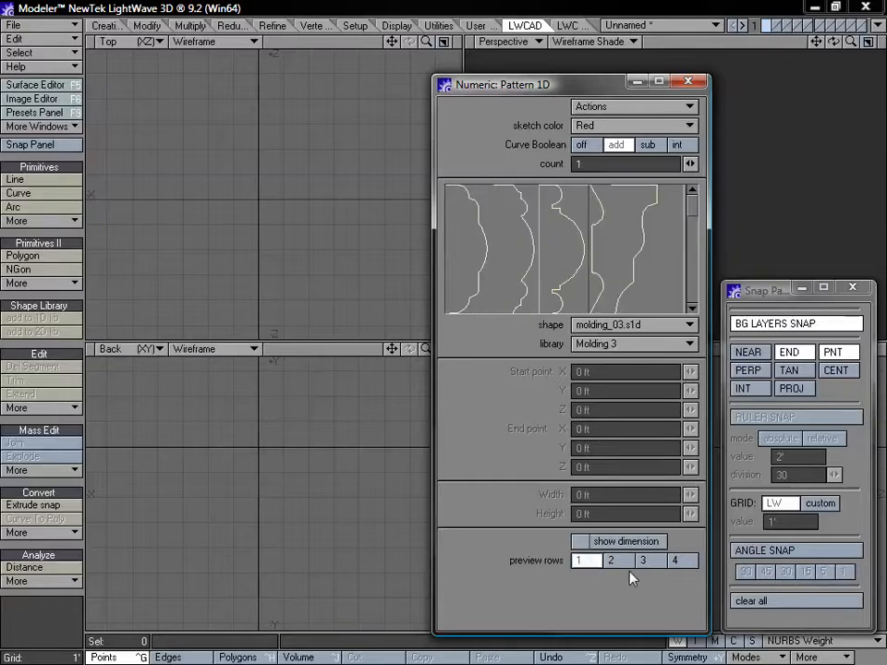
Step: Draw a vertical molding_03 pattern in the Top view, starting at X -3'4", Z -17'9", about 7' wide and 1'9" high
left_click(556, 222)
mouse_move(176, 145)
left_mouse_down()
mouse_move(274, 309)
mouse_move(172, 291)
mouse_move(182, 308)
mouse_move(175, 321)
left_mouse_up()
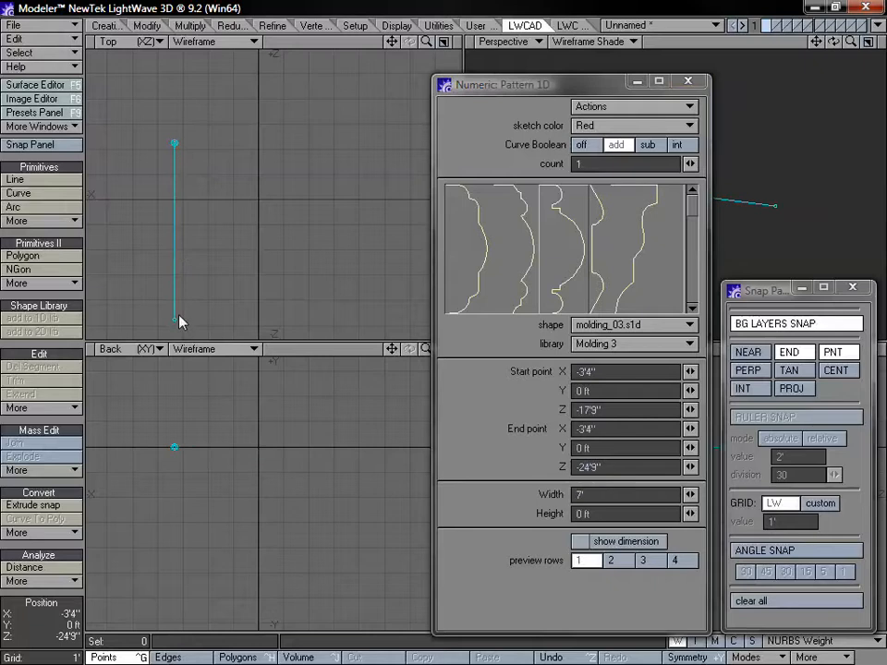
left_click_drag(198, 224, 219, 226)
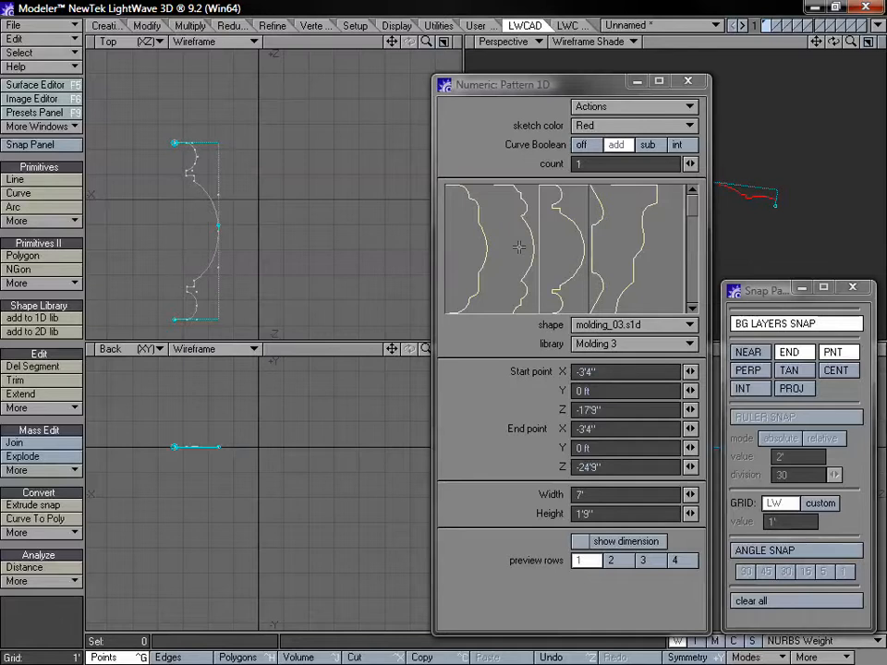
Step: Try other Molding 3 shapes on the drawn pattern, including molding_02, molding_13 and molding_11
left_click(628, 254)
left_click(601, 253)
left_click(557, 252)
left_click(516, 254)
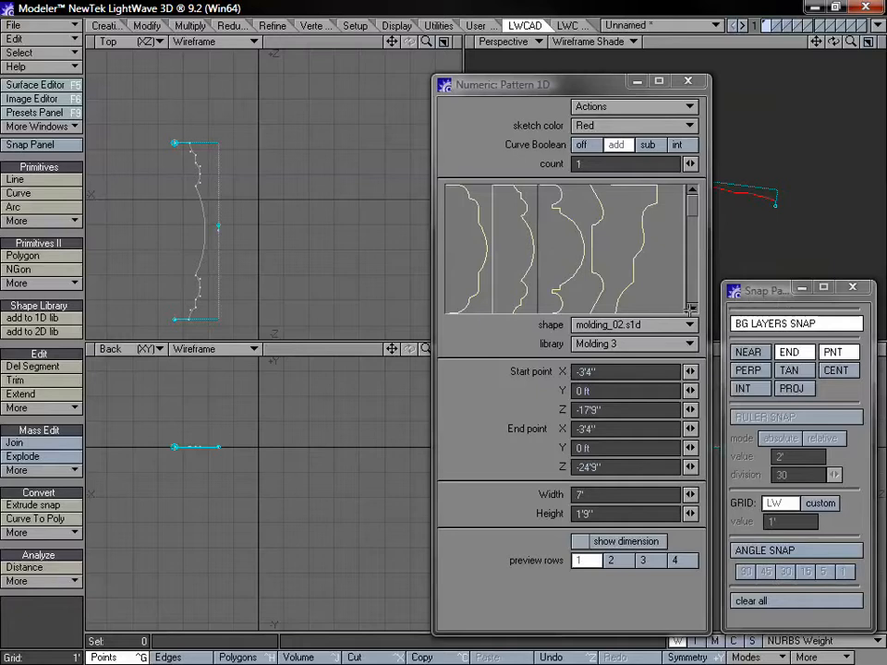
left_click(687, 302)
left_click(625, 261)
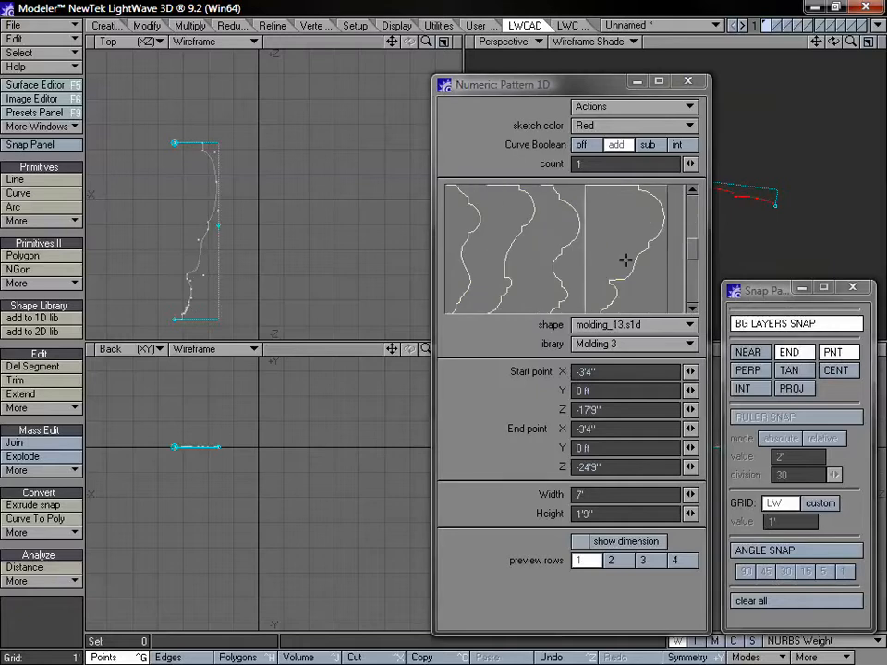
left_click(547, 250)
left_click(546, 249)
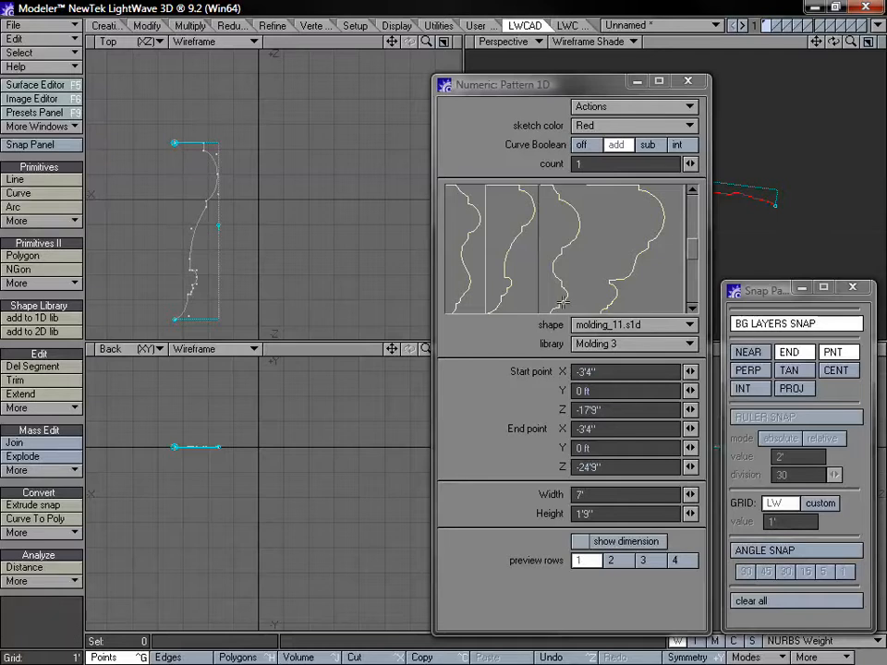
Step: Switch the shape library to Ornaments and show its previews in 3 rows
left_click(607, 347)
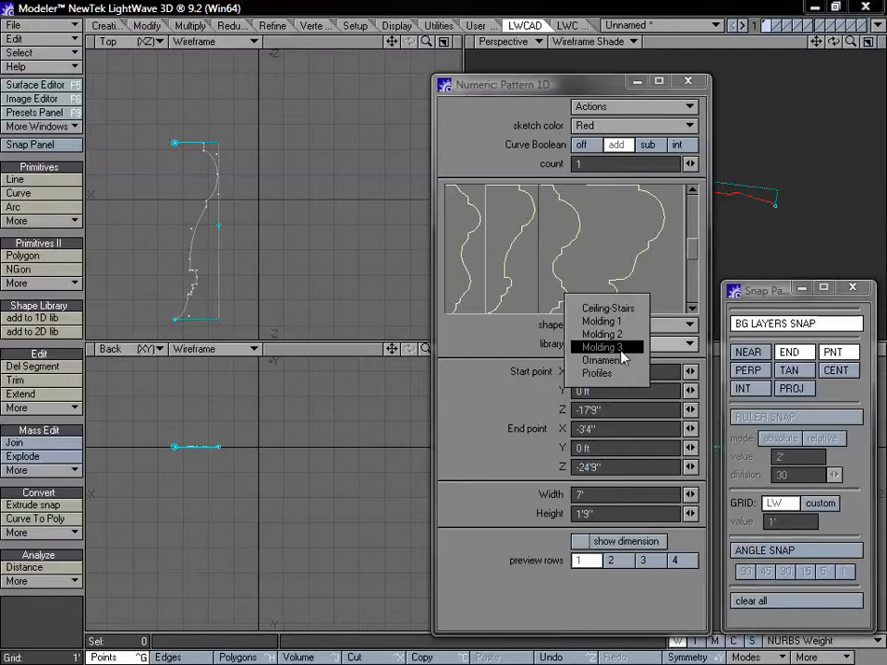
left_click(617, 360)
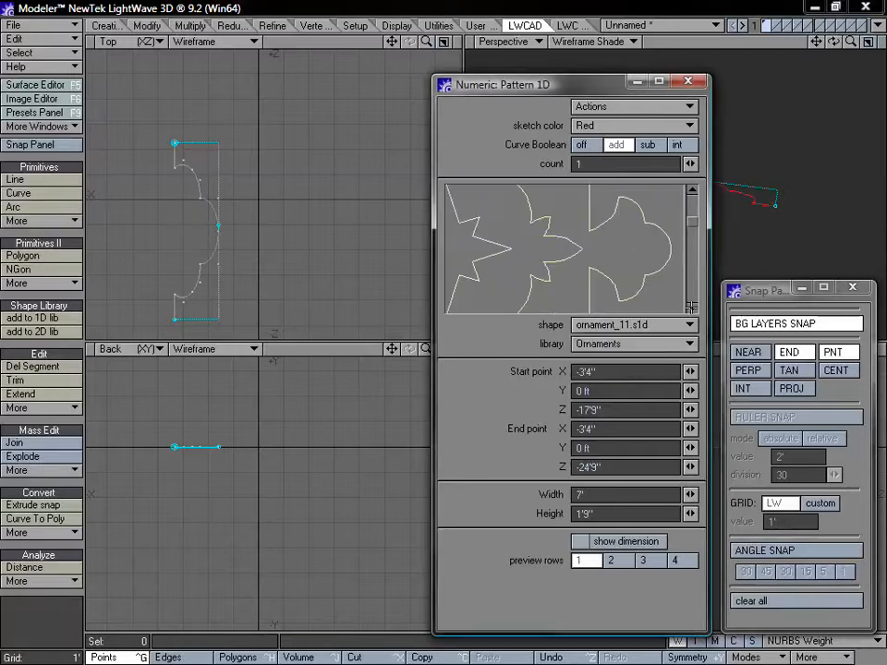
left_click(644, 560)
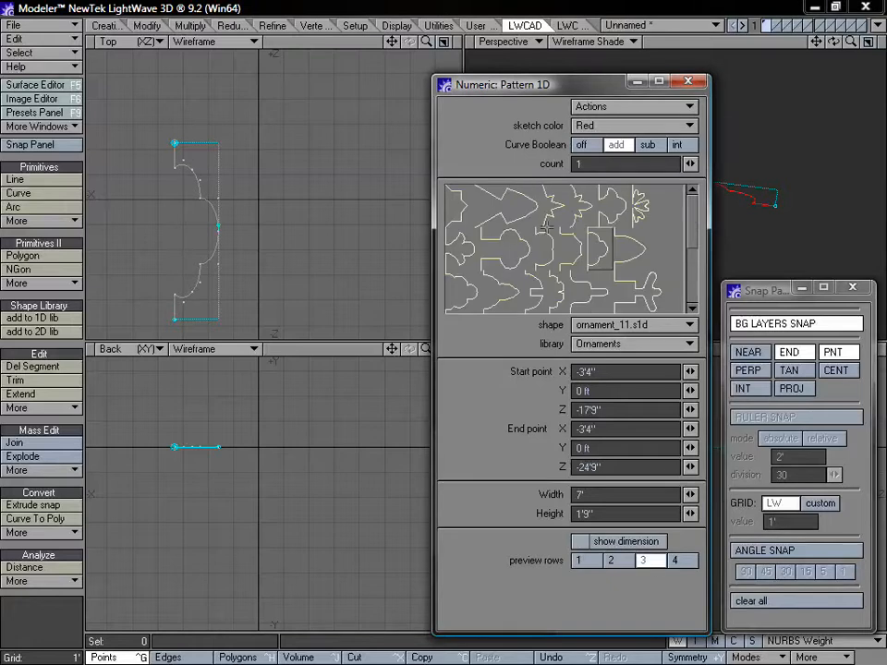
Step: Apply the ornament_03 shape to the pattern and stretch its height to 4'4"
left_click(551, 208)
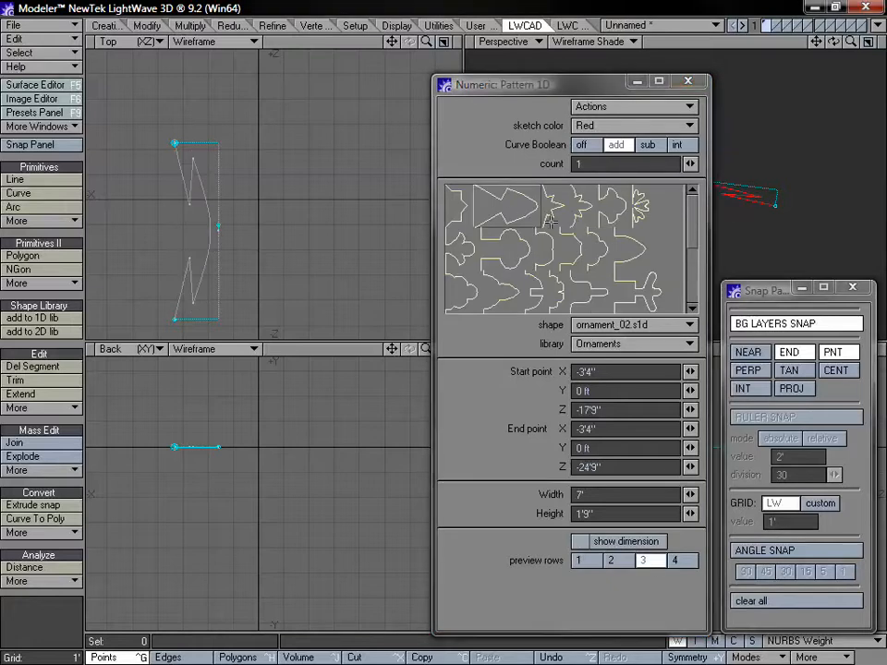
left_click(552, 209)
left_click_drag(221, 227, 287, 233)
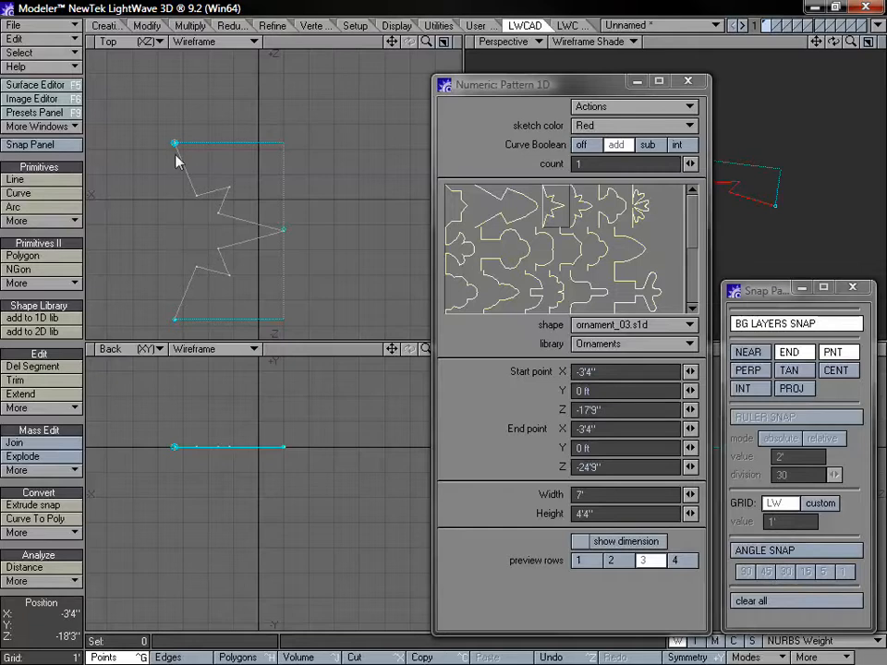
Step: Try shapes from the Molding 1 library on the pattern, including molding_11 and molding_07
left_click(620, 344)
left_click(632, 315)
left_click(567, 213)
left_click(602, 213)
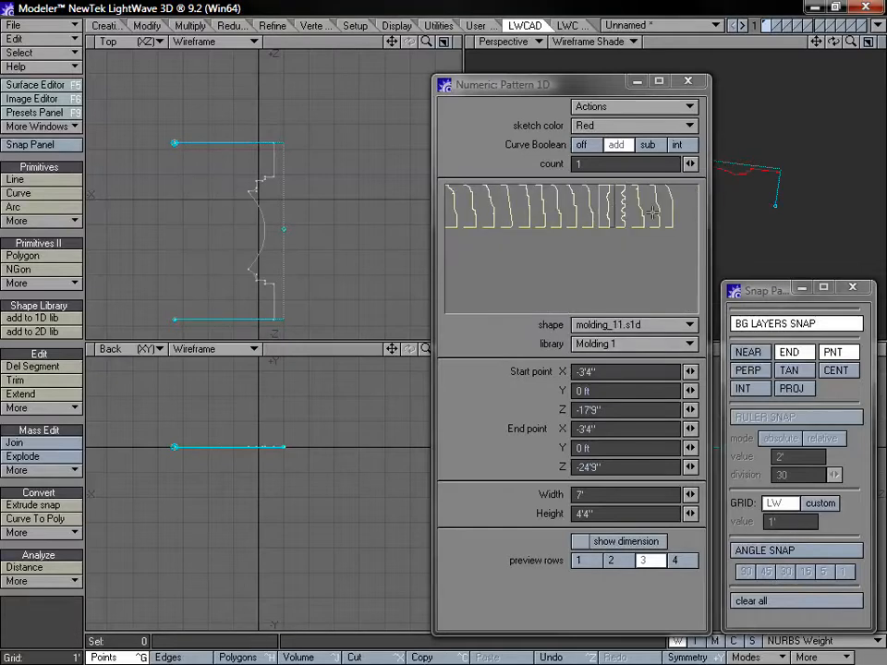
left_click(566, 212)
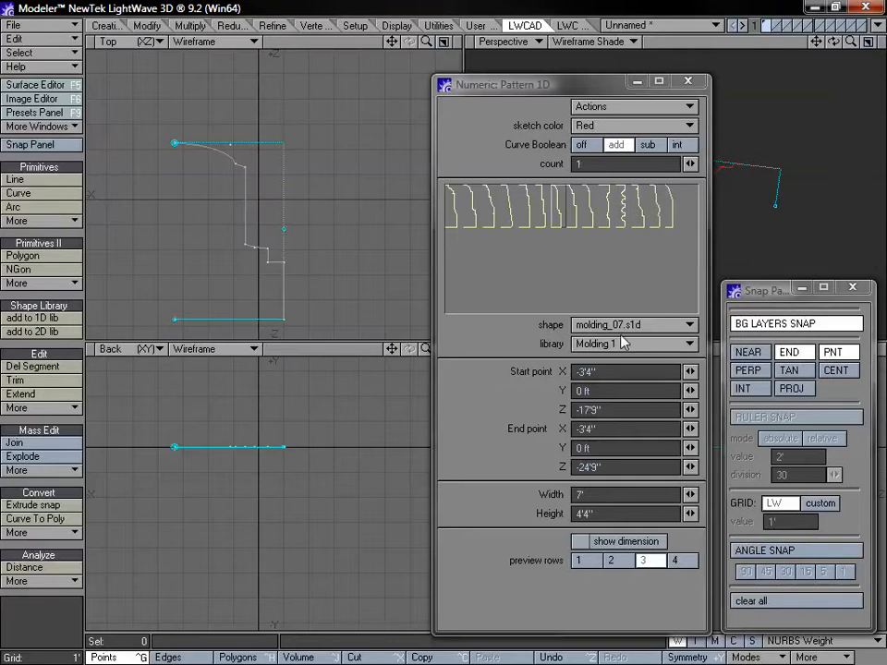
Step: Try several shapes from the Profiles library on the pattern, ending with profile_04
left_click(623, 345)
left_click(620, 393)
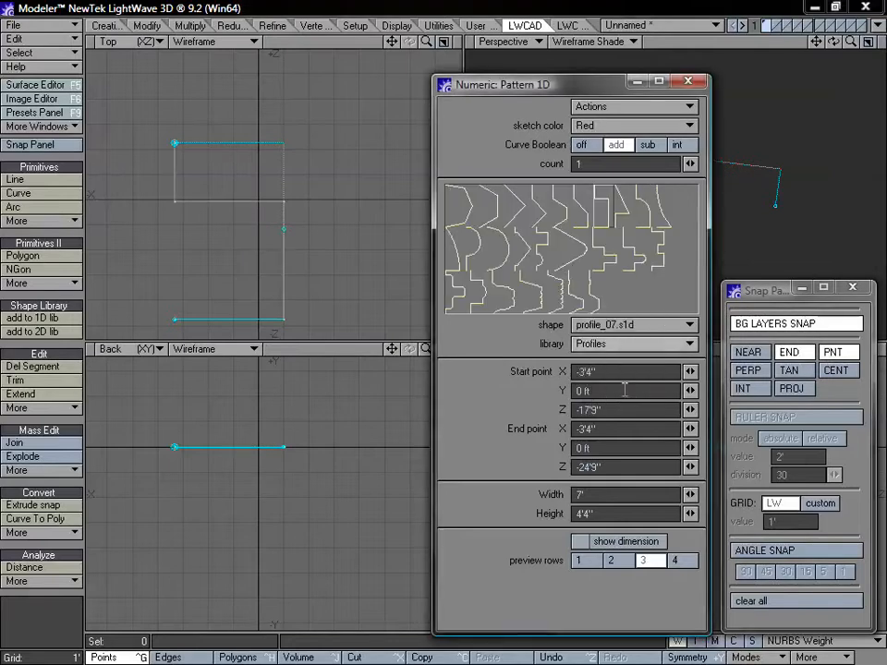
left_click(577, 283)
left_click(567, 252)
left_click(523, 249)
left_click(494, 251)
left_click(554, 245)
left_click(549, 196)
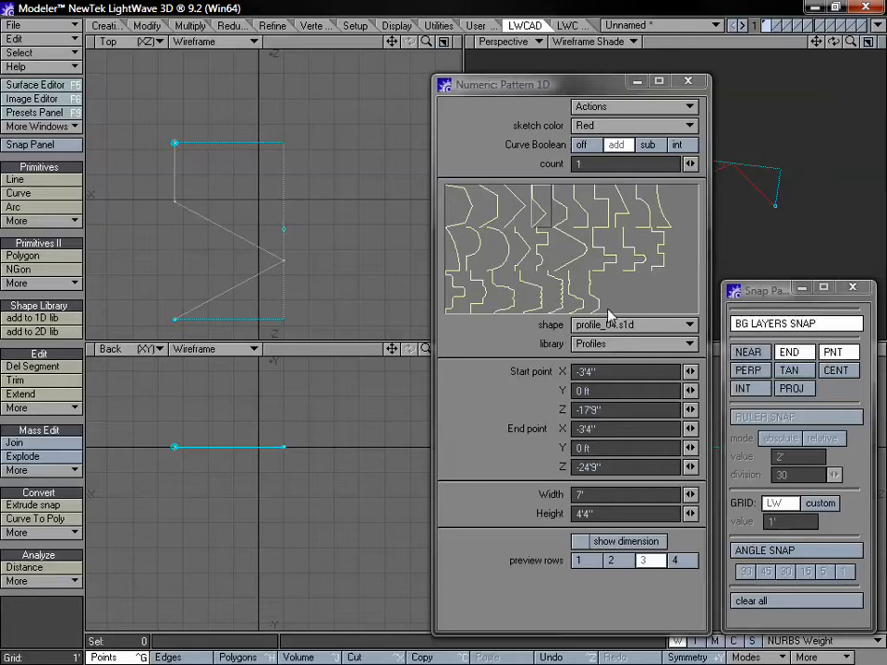
Step: Preview the Molding 2 and Molding 1 libraries on the pattern, and apply molding_03 from the Molding 3 library
left_click(613, 343)
left_click(617, 314)
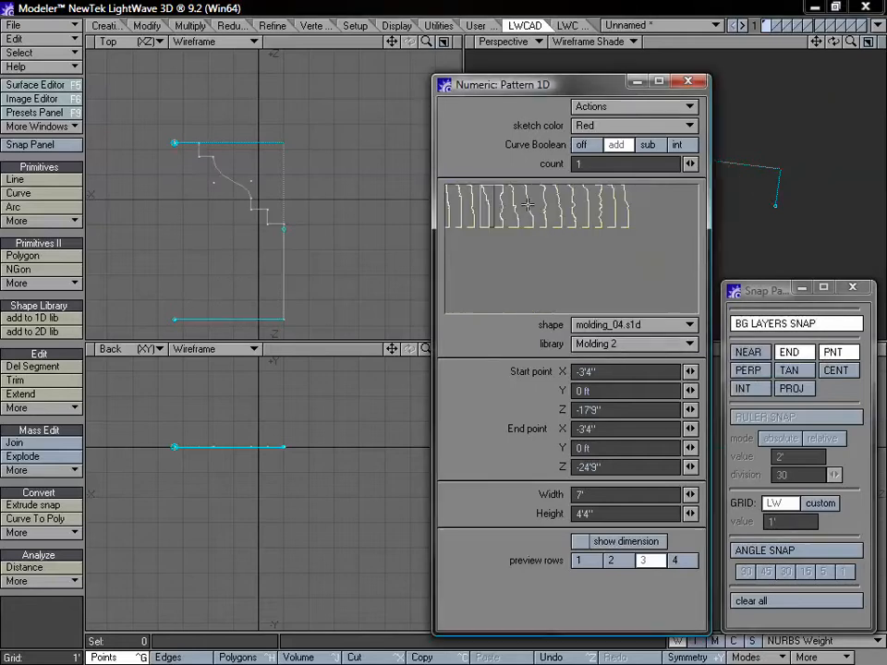
left_click(617, 344)
left_click(617, 325)
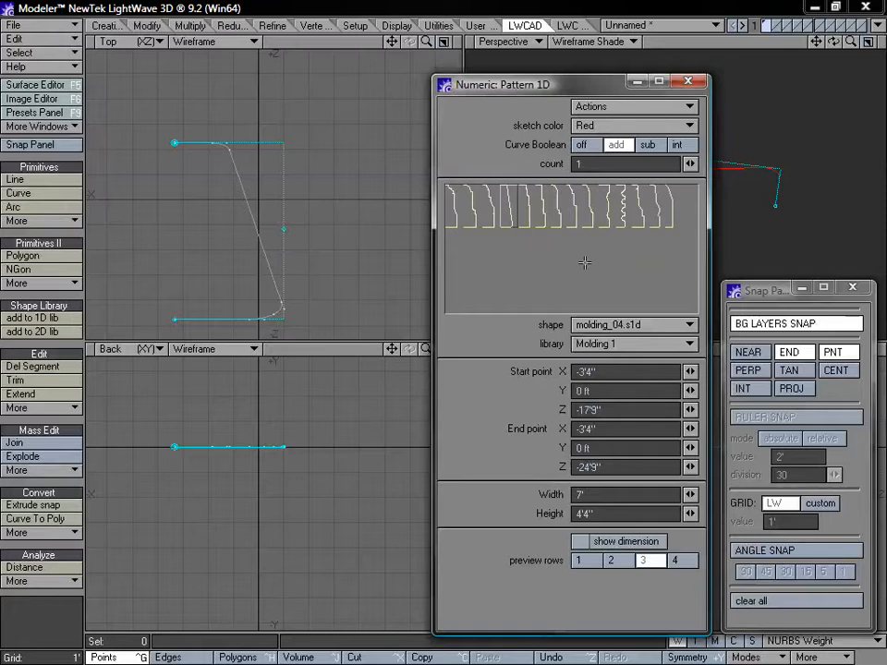
left_click(617, 343)
left_click(617, 370)
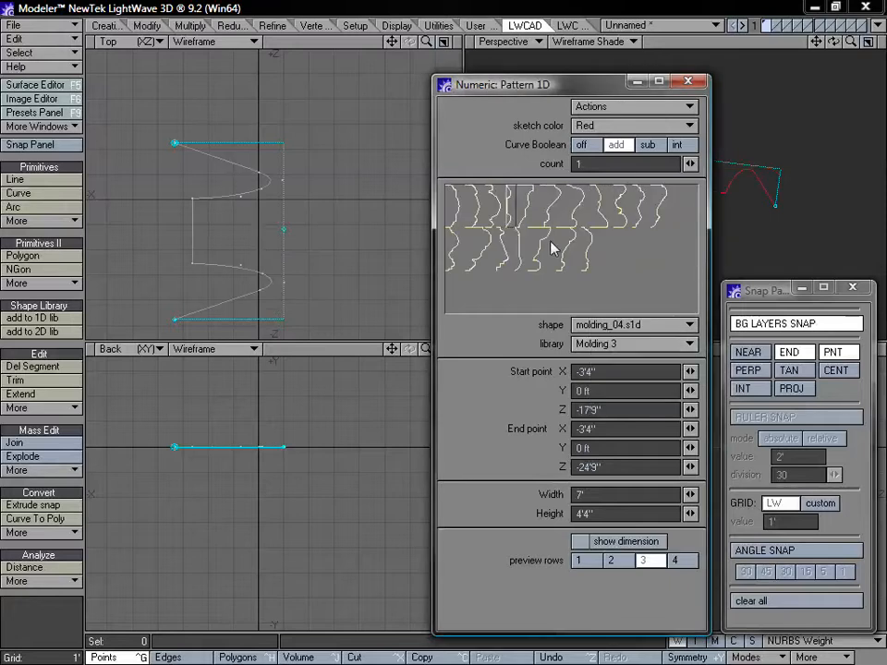
left_click(492, 212)
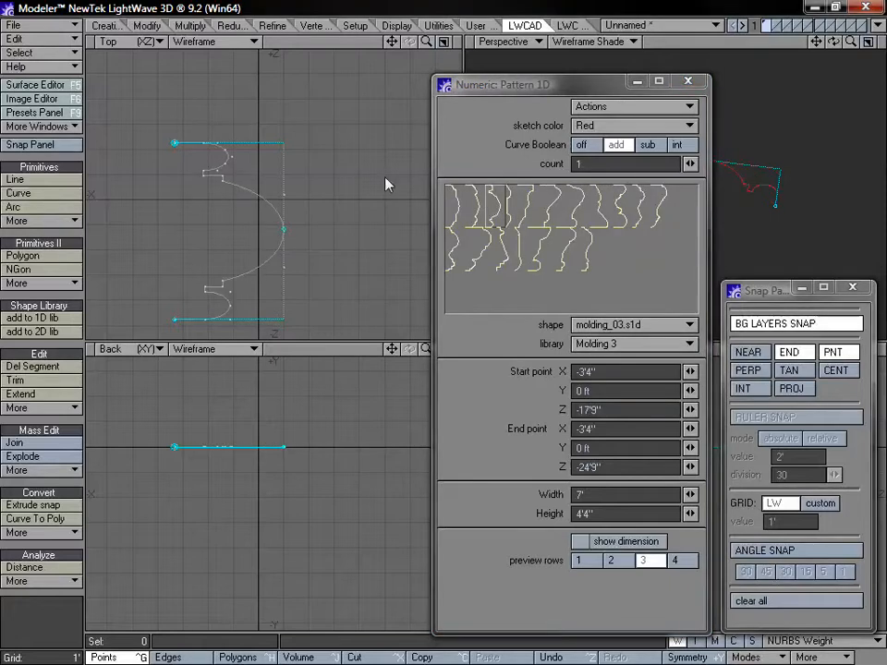
Step: Move the pattern's start to X -1'8", Z -17'8", and set its repeat count to 4 and height to 1'9"
left_click_drag(178, 145, 258, 191)
left_click_drag(325, 232, 282, 231)
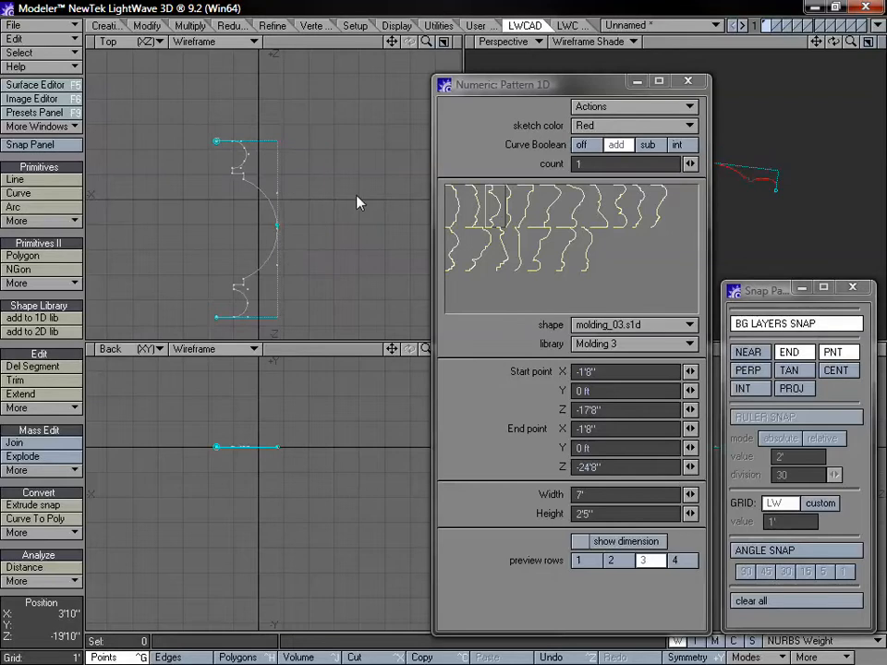
left_click_drag(690, 164, 702, 165)
left_click_drag(268, 233, 260, 232)
Step: Move the repeated pattern's start to X -8", Z -15'3", and stretch its width to 9'6"
left_click_drag(218, 144, 241, 81)
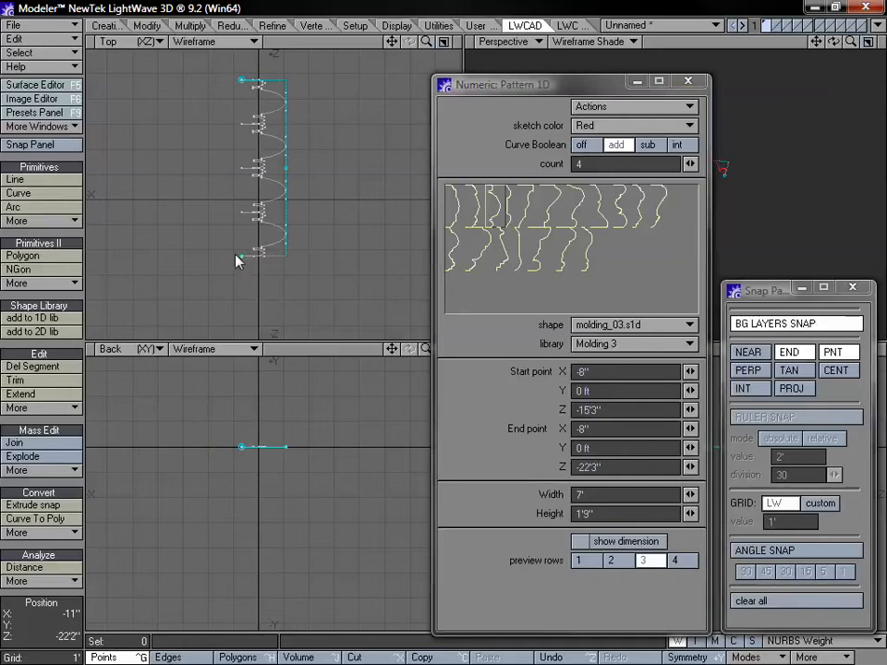
left_click_drag(243, 333, 242, 321)
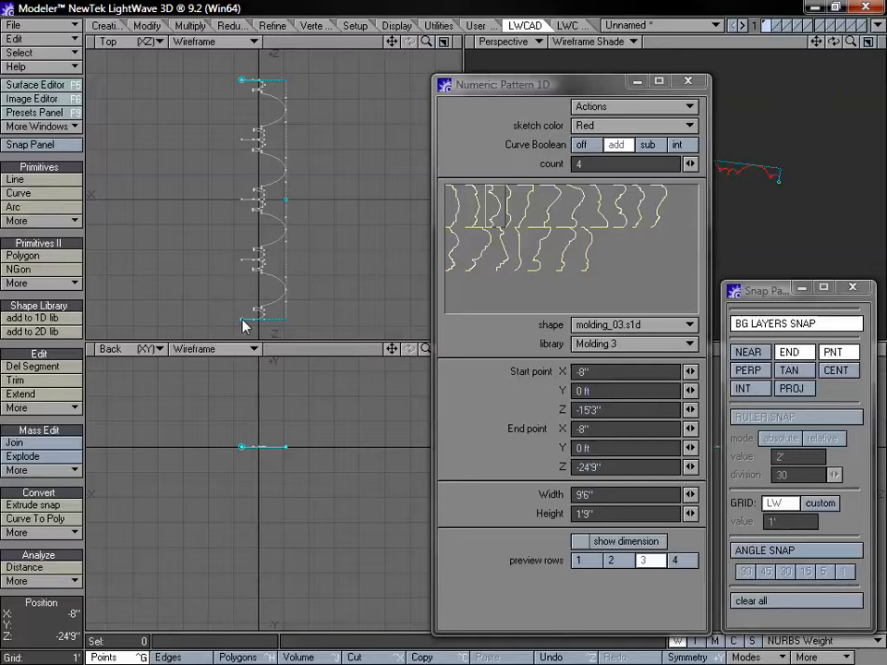
left_click_drag(244, 325, 245, 325)
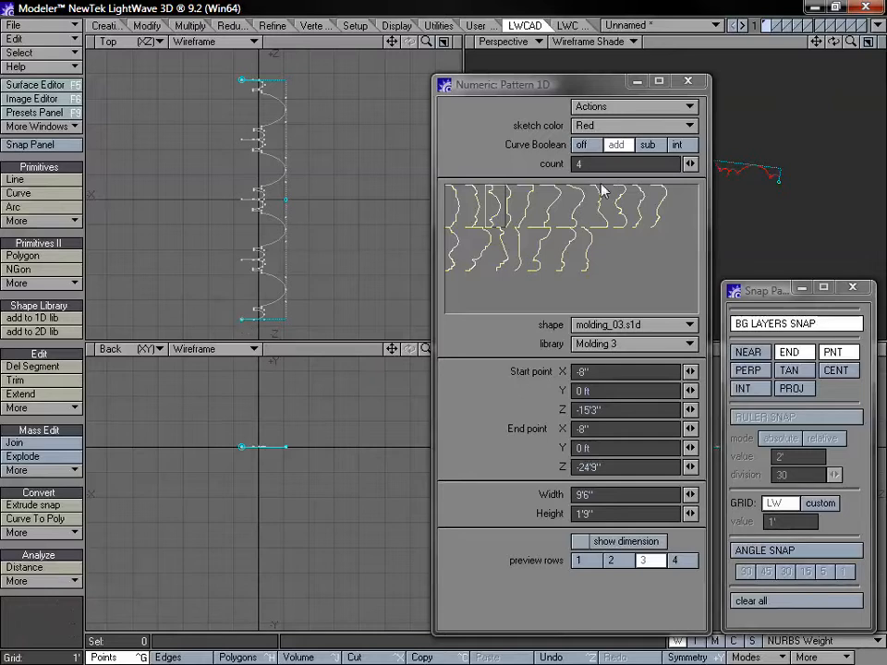
Step: Reduce the pattern's height to 1'2" and reposition it from X 5", Z -14'9" with a width of 9'11"
mouse_move(285, 199)
left_mouse_down()
mouse_move(262, 197)
mouse_move(282, 197)
mouse_move(271, 196)
left_mouse_up()
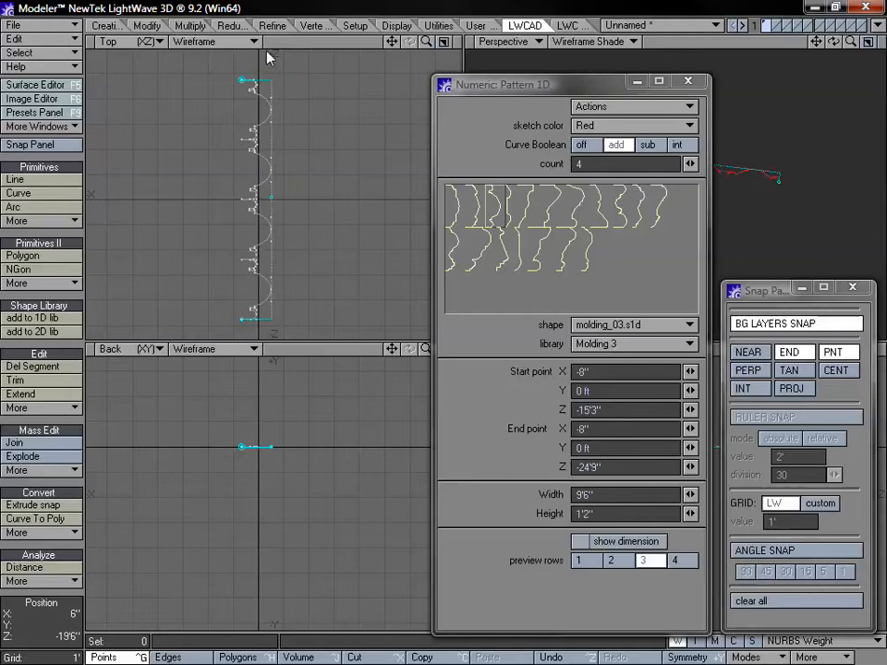
left_click_drag(243, 82, 271, 69)
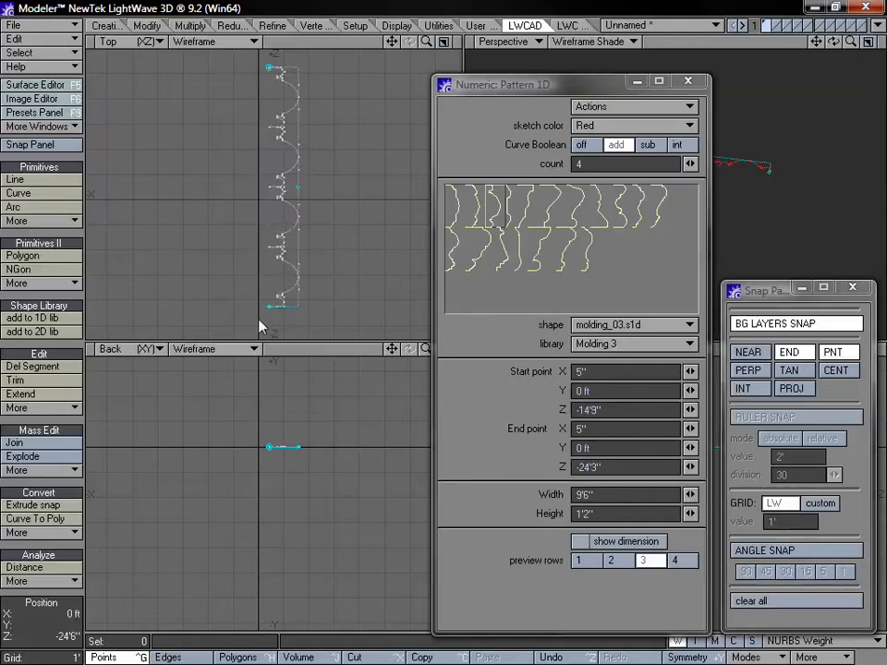
mouse_move(268, 309)
left_mouse_down()
mouse_move(268, 333)
mouse_move(269, 318)
left_mouse_up()
Step: Try several Molding 3 profiles on the repeated pattern, including molding_13 and molding_07
left_click(589, 251)
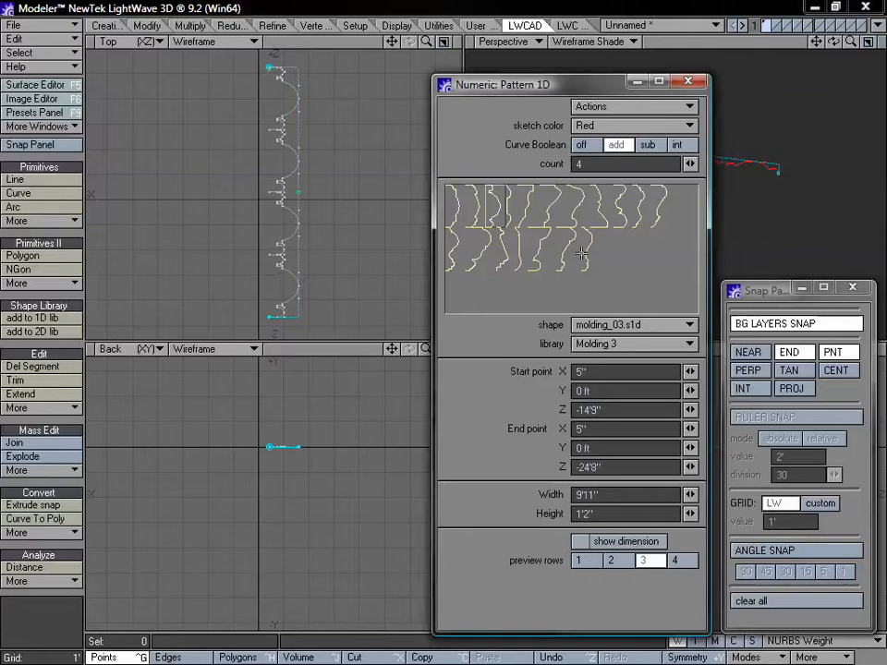
left_click(568, 250)
left_click(524, 256)
left_click(507, 256)
left_click(497, 257)
left_click(457, 243)
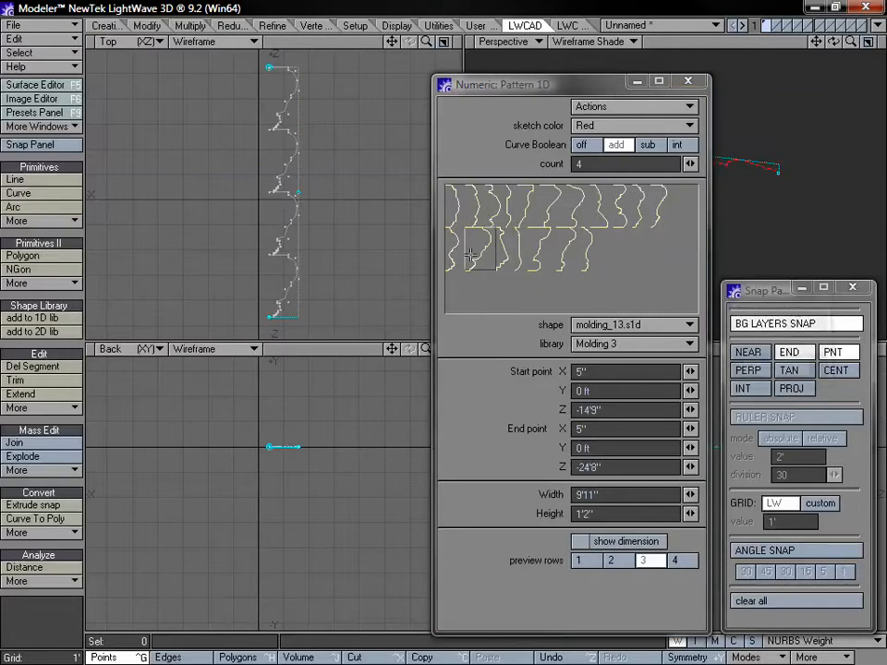
left_click(448, 251)
left_click(454, 207)
left_click(511, 206)
left_click(580, 209)
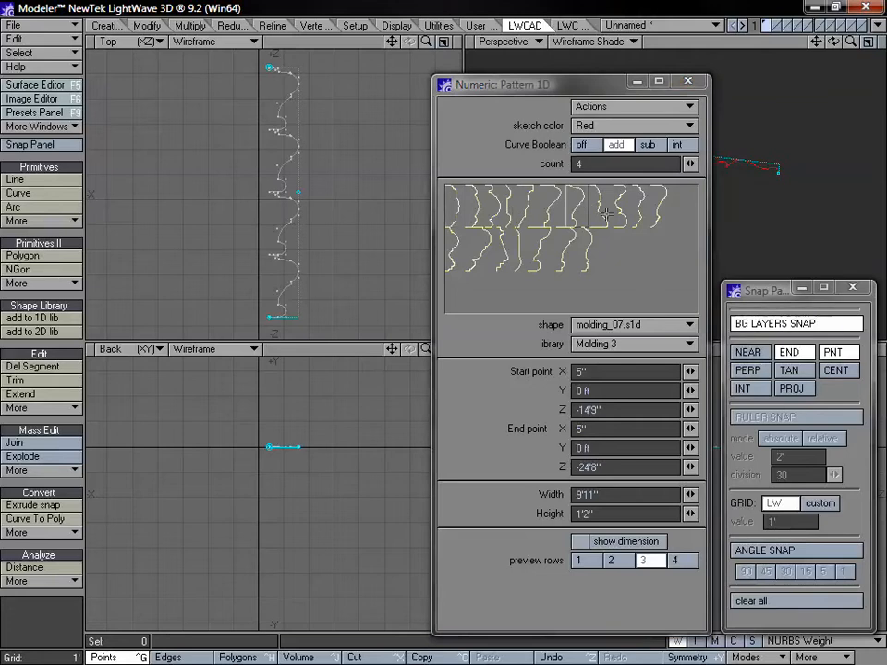
Step: Switch the pattern to the Ornaments library, try several ornaments such as ornament_06, and apply ornament_01
left_click(617, 344)
left_click(614, 357)
left_click(571, 248)
left_click(506, 247)
left_click(504, 217)
left_click(509, 251)
left_click(511, 290)
left_click(605, 242)
left_click(612, 215)
left_click(630, 207)
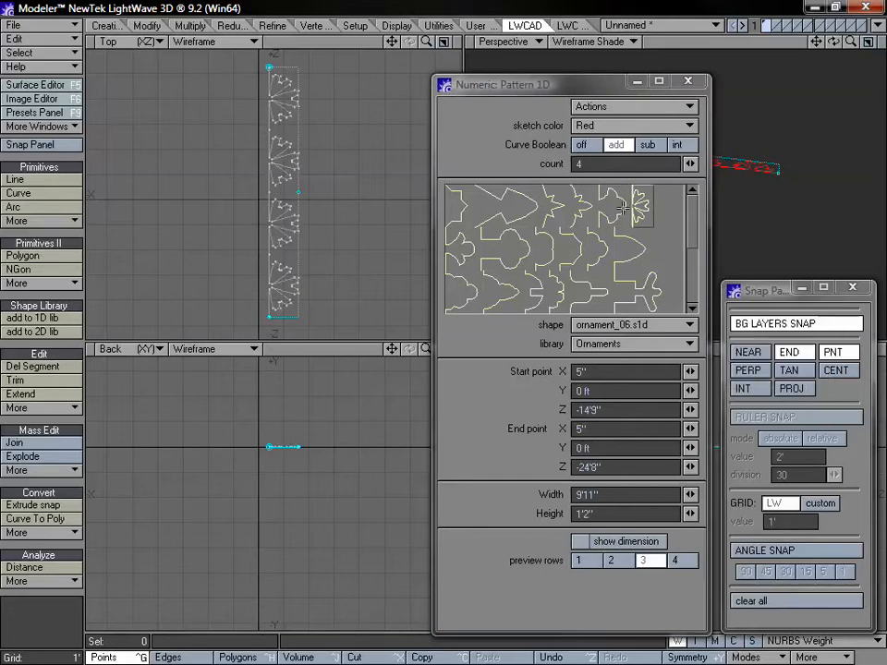
left_click(467, 207)
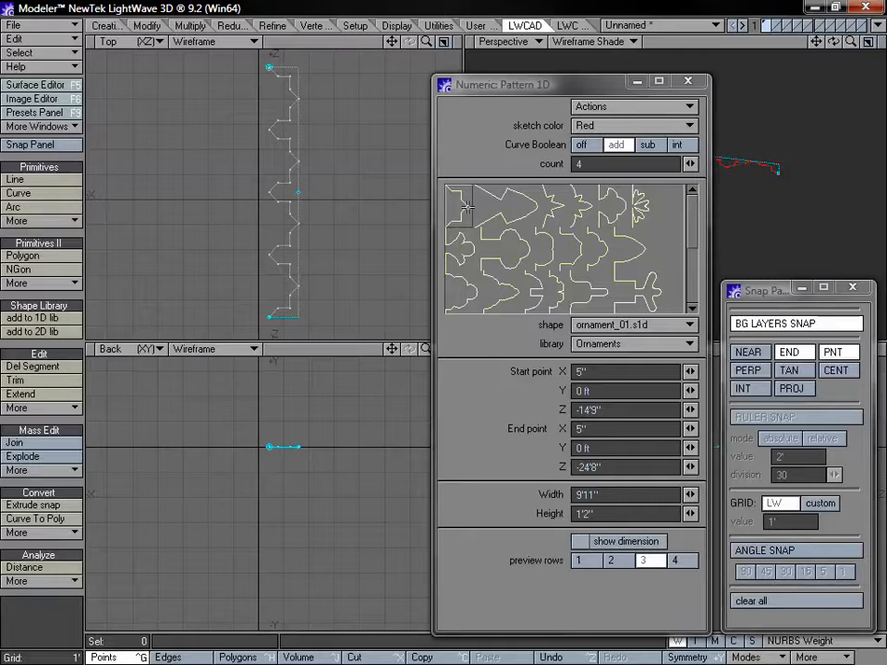
Step: Delete the finished 1D pattern and draw a hand_rail_01 Pattern 2D about 4'2" by 9'4", centred at X 0, Z -20' in the Top view
key("space")
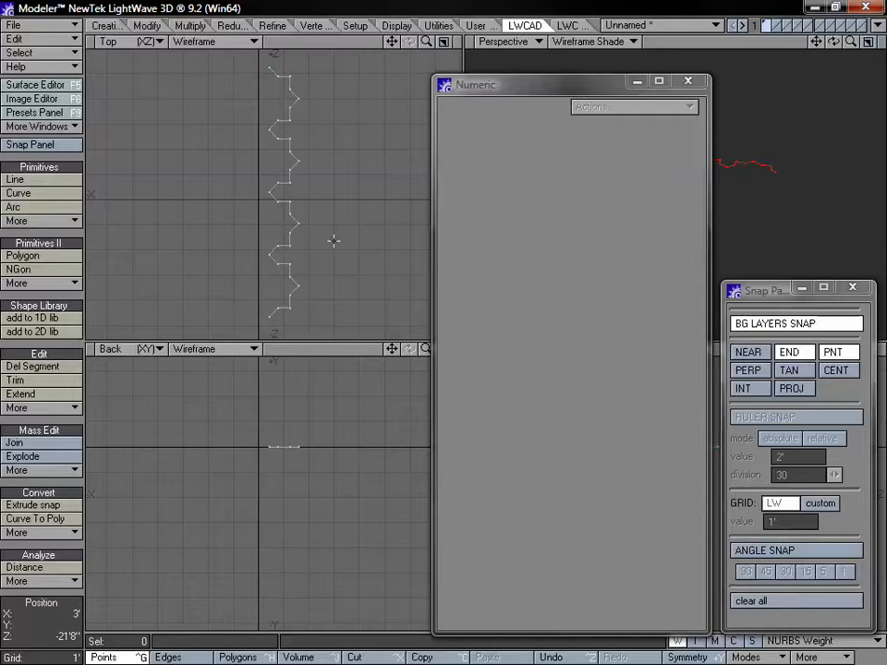
key("Delete")
left_click(42, 282)
mouse_move(60, 301)
left_click(131, 309)
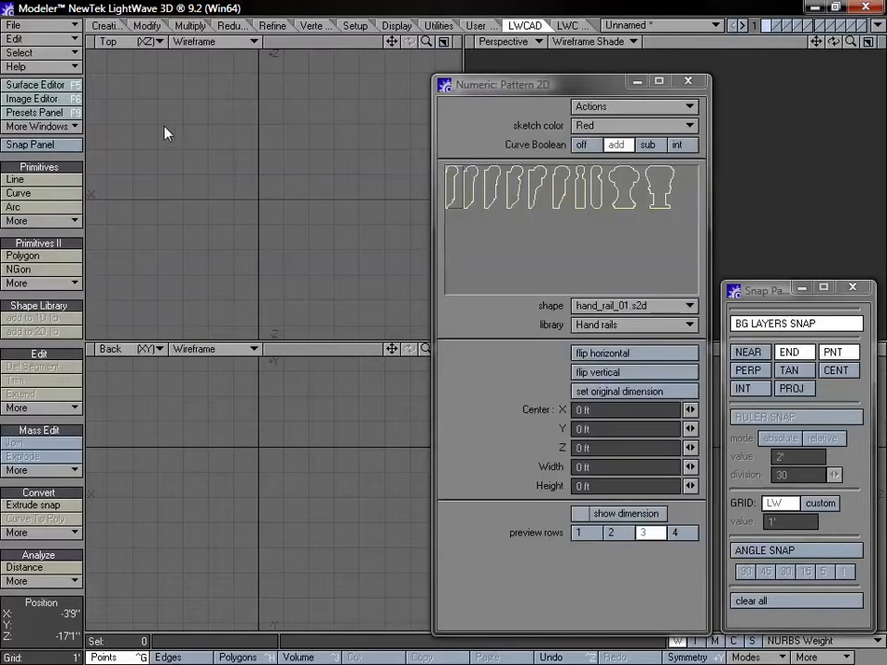
left_click_drag(200, 196, 215, 219)
left_click_drag(165, 126, 257, 202)
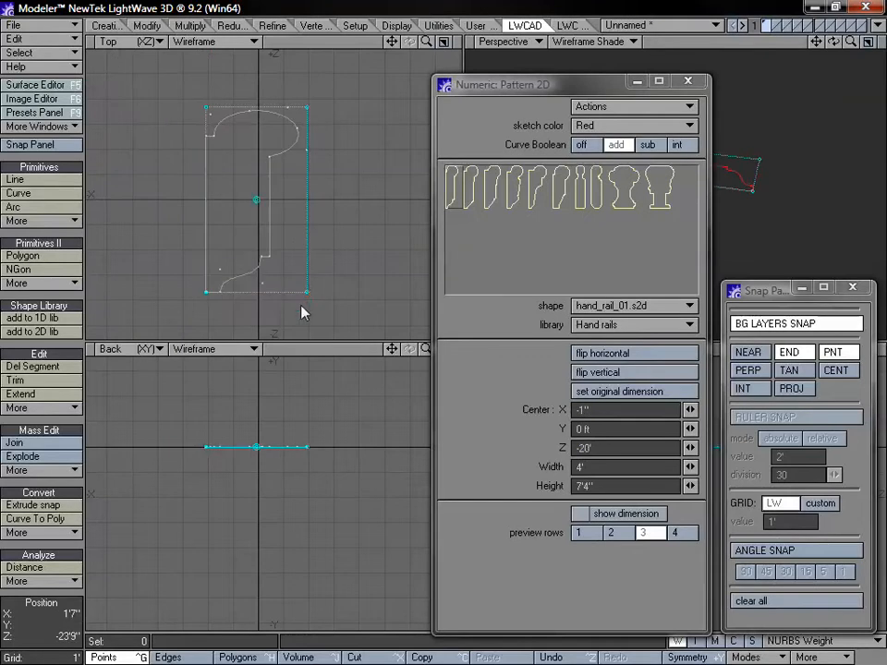
mouse_move(309, 302)
left_mouse_down()
mouse_move(260, 293)
mouse_move(305, 296)
mouse_move(346, 218)
mouse_move(348, 317)
mouse_move(299, 319)
mouse_move(333, 317)
mouse_move(309, 317)
left_mouse_up()
left_click_drag(258, 200, 257, 202)
left_click(67, 284)
mouse_move(69, 296)
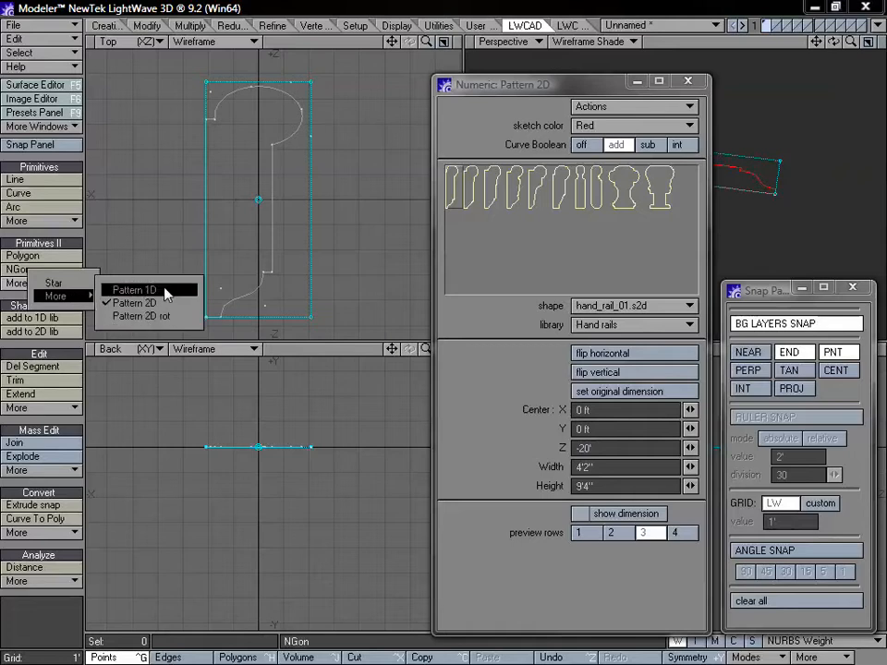
left_click(360, 174)
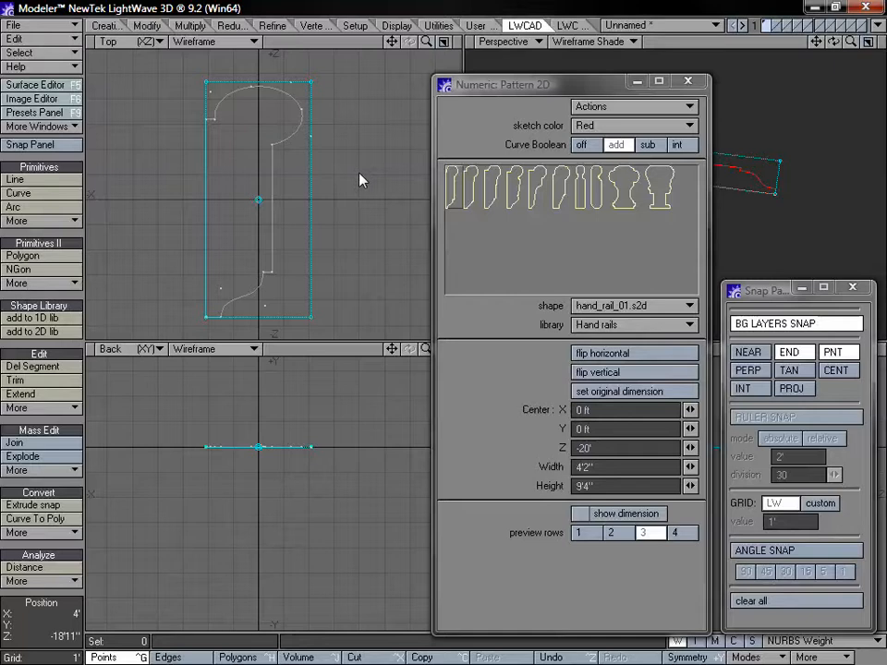
Step: Resize the 2D pattern to about 4'6" by 9'6" and try several Hand rails shapes, ending with hand_rail_06
mouse_move(311, 82)
left_mouse_down()
mouse_move(296, 93)
mouse_move(335, 81)
mouse_move(325, 83)
left_mouse_up()
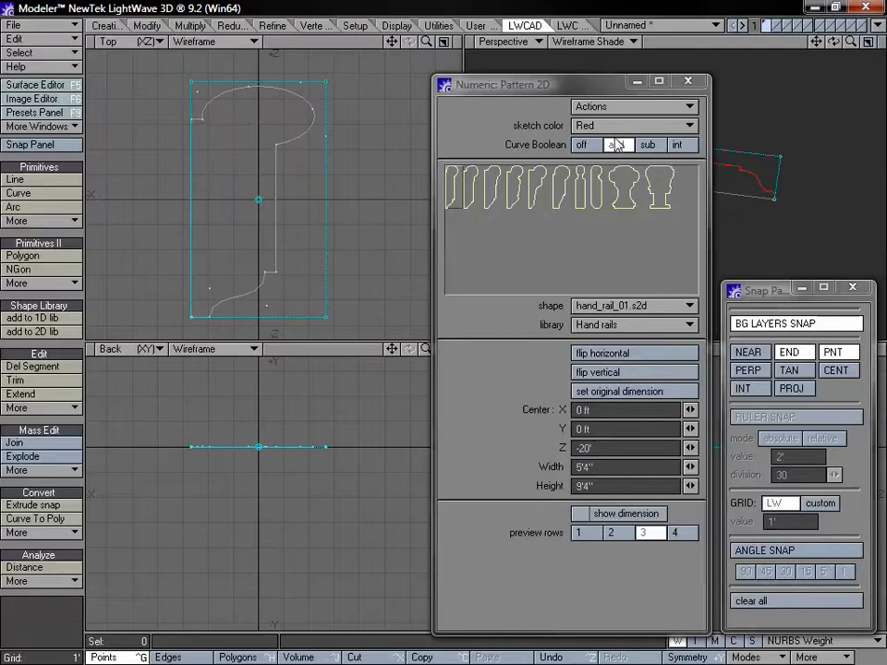
left_click_drag(324, 87, 316, 81)
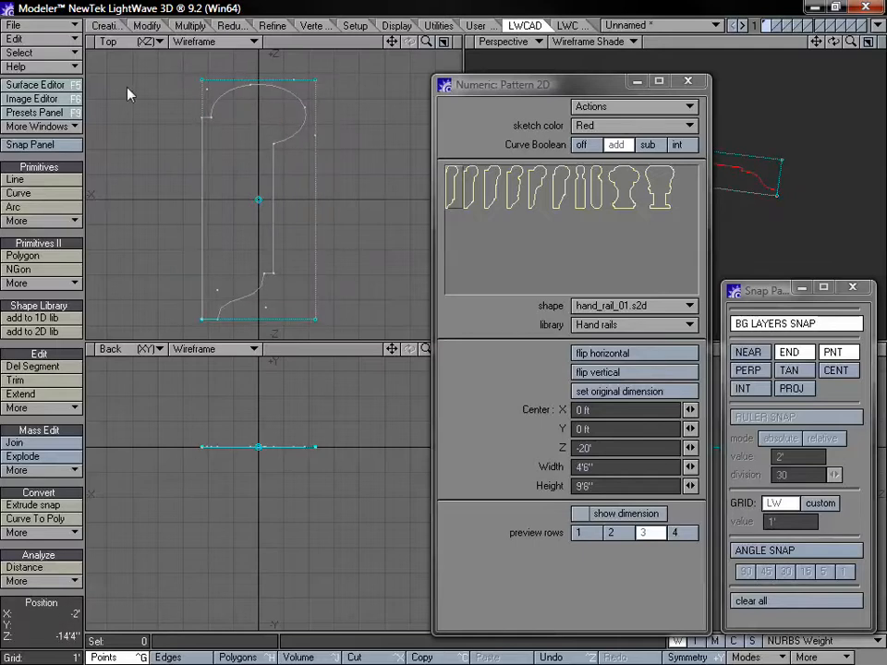
left_click(638, 182)
left_click(671, 185)
left_click(671, 187)
left_click(632, 194)
left_click(561, 201)
Step: Load the Ornaments 1 library and try its shapes on the pattern, including ornament_12, ornament_06, ornament_10 and ornament_01
left_click(603, 330)
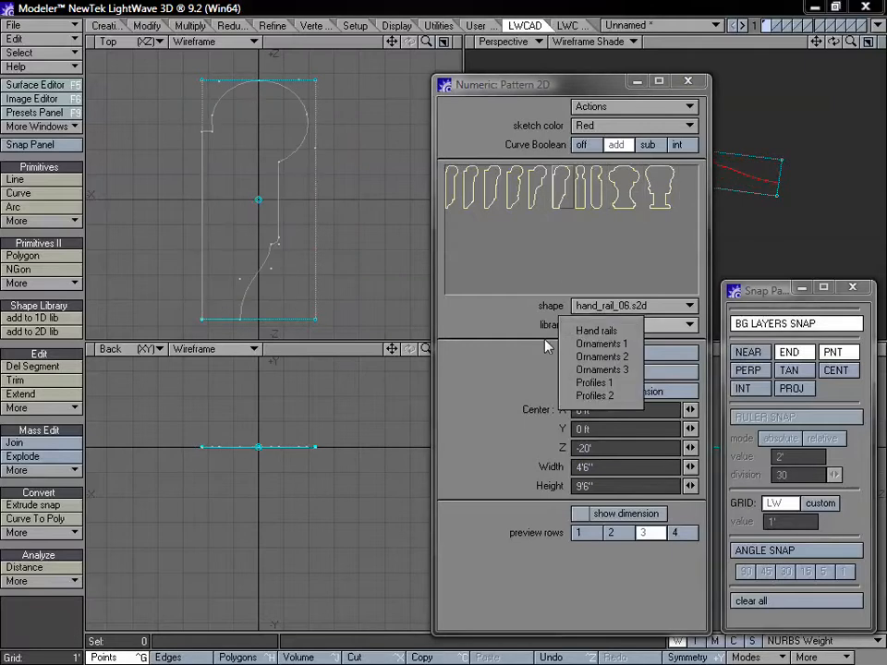
left_click(593, 341)
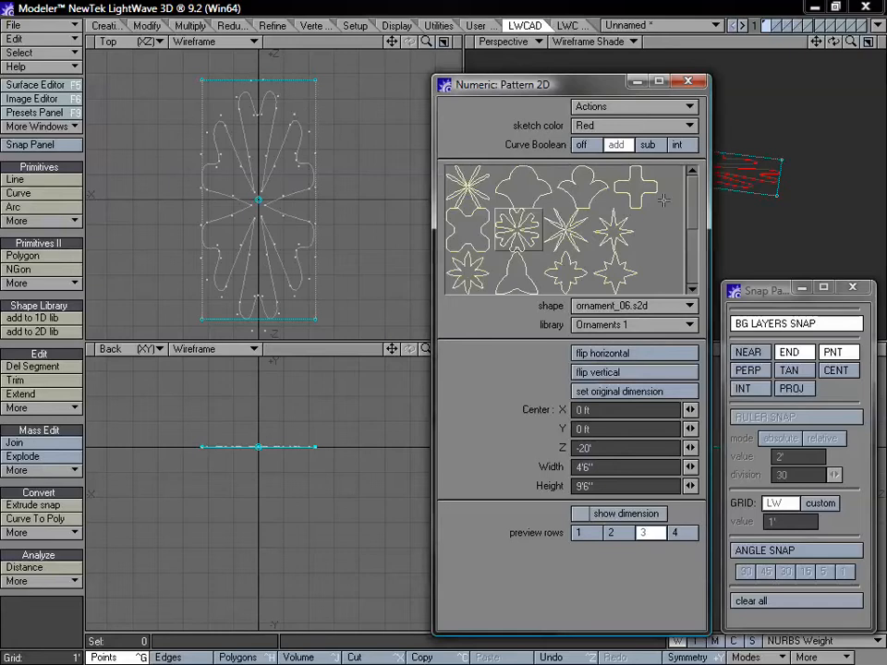
left_click(617, 237)
left_click(619, 267)
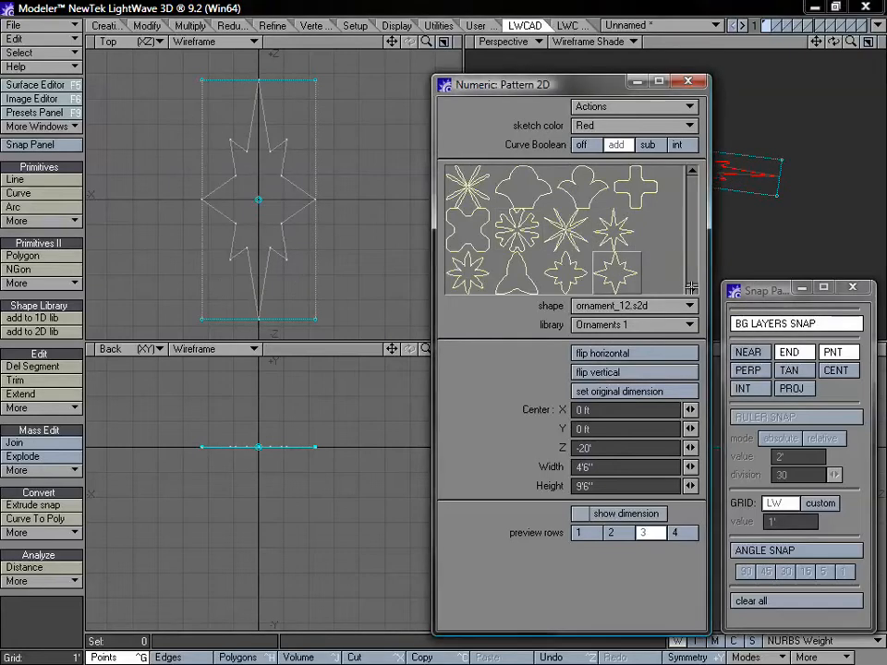
left_click(468, 229)
left_click(517, 229)
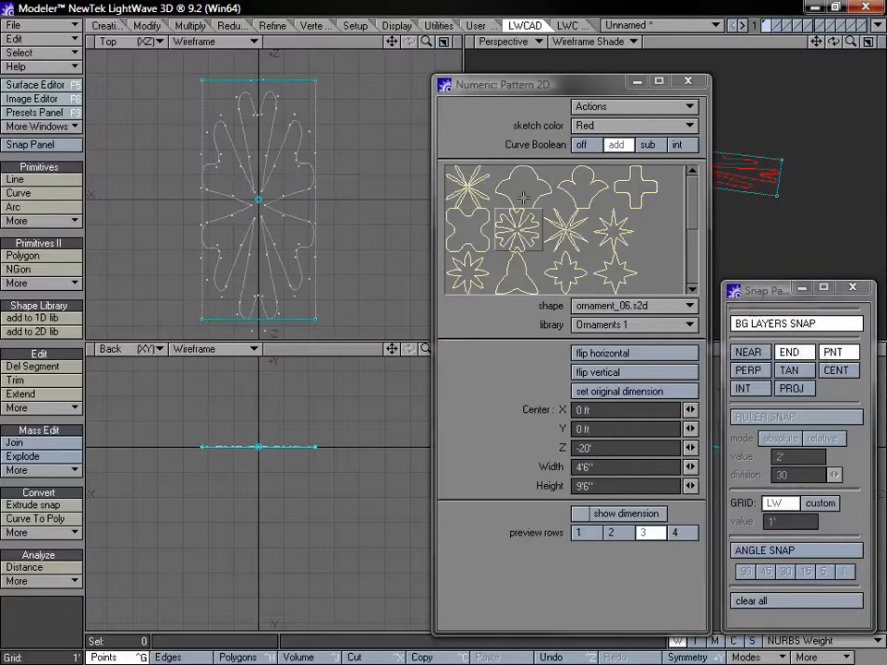
left_click(522, 196)
left_click(469, 188)
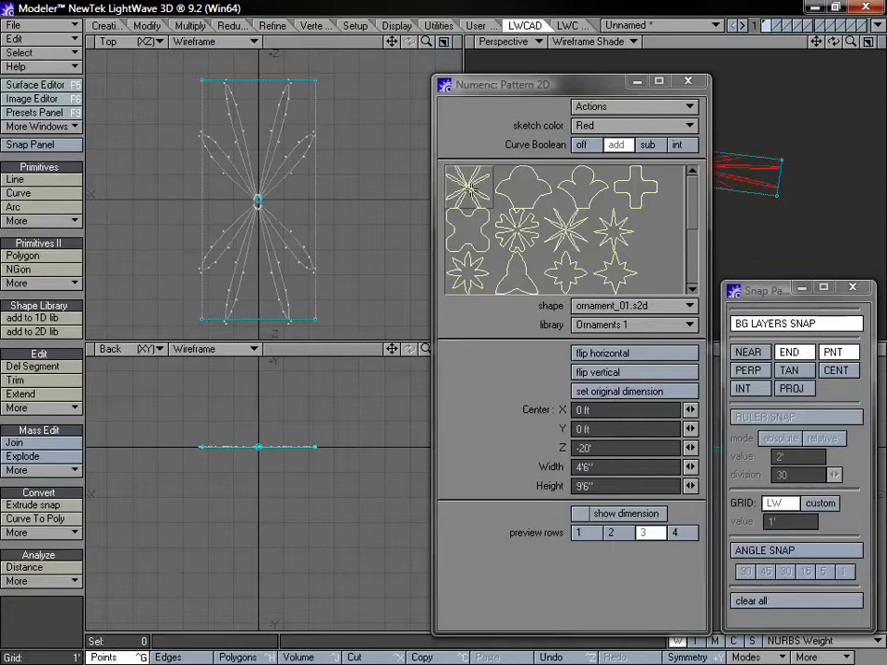
left_click(475, 264)
left_click(524, 270)
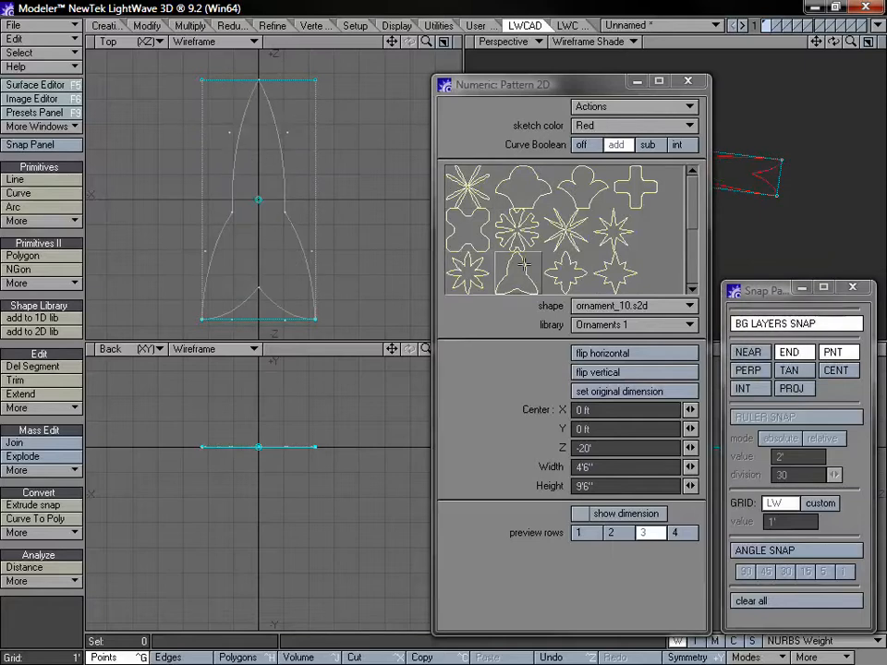
left_click(517, 234)
left_click(473, 192)
Step: Load the Ornaments 3 library and try its scroll and spiral shapes, including ornament_05, ornament_10, ornament_01 and ornament_07
left_click(631, 325)
left_click(621, 351)
left_click(553, 189)
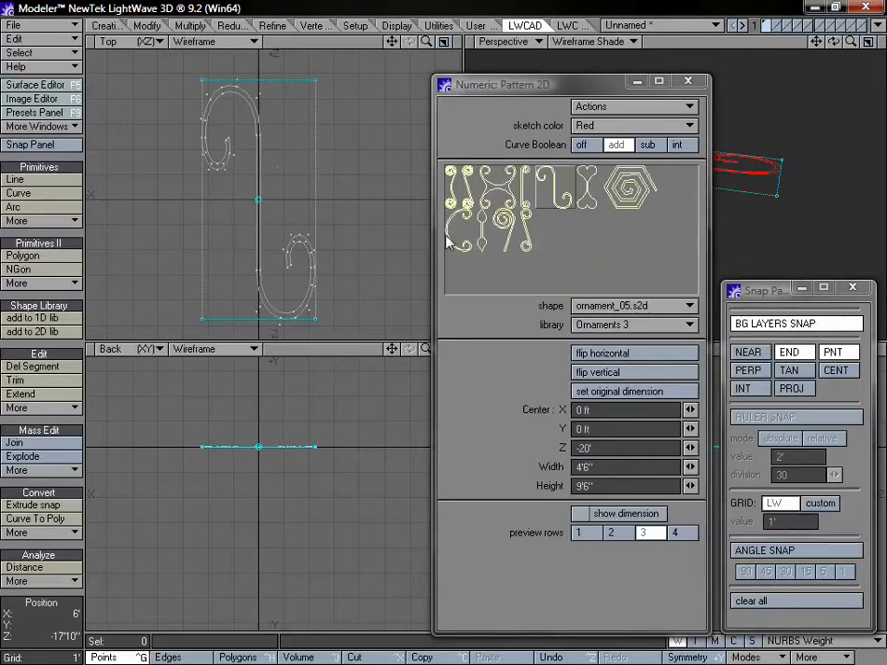
left_click(503, 184)
left_click(465, 192)
left_click(464, 240)
left_click(484, 236)
left_click(512, 231)
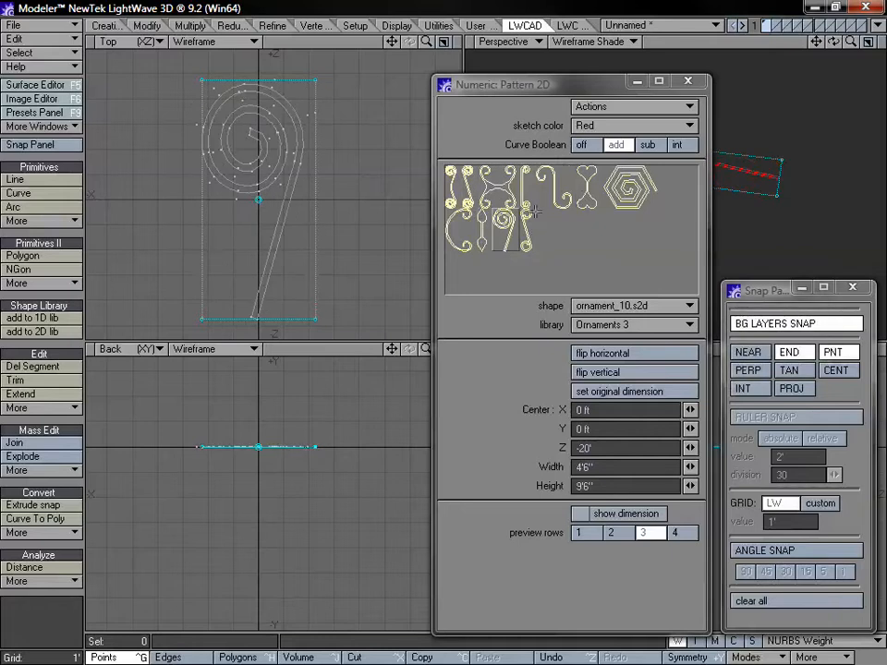
left_click(480, 182)
left_click(467, 187)
left_click(455, 189)
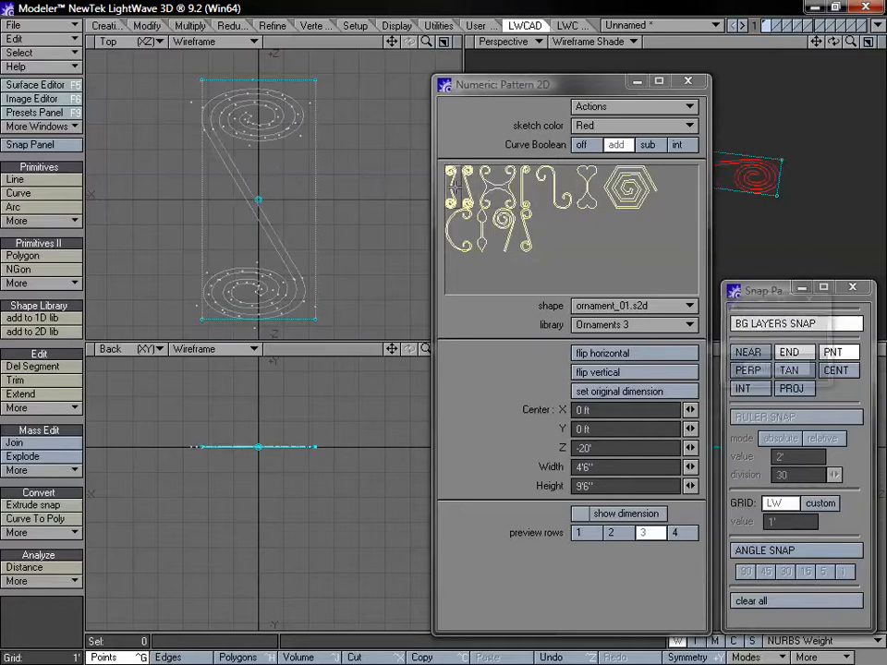
left_click(629, 324)
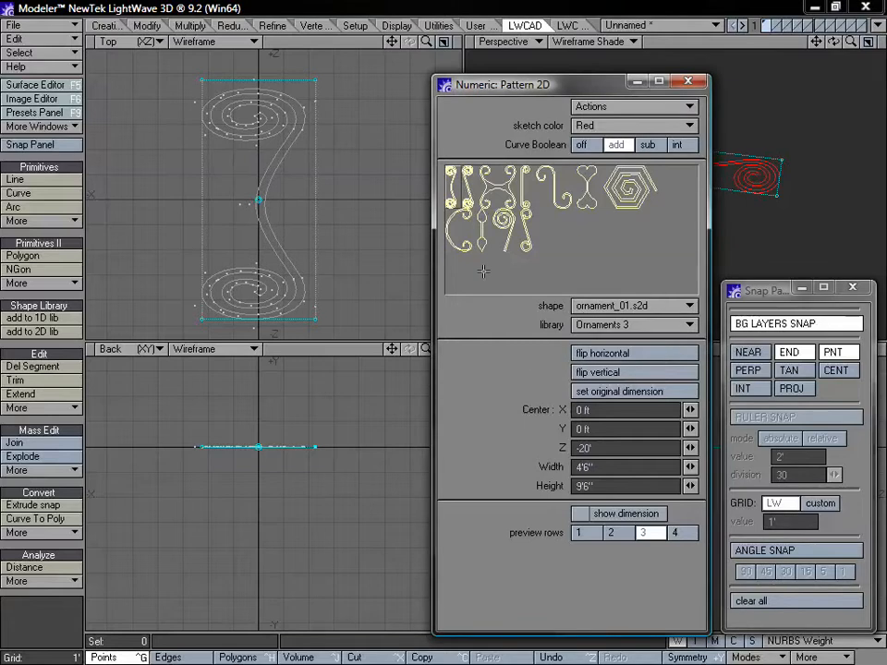
left_click(578, 196)
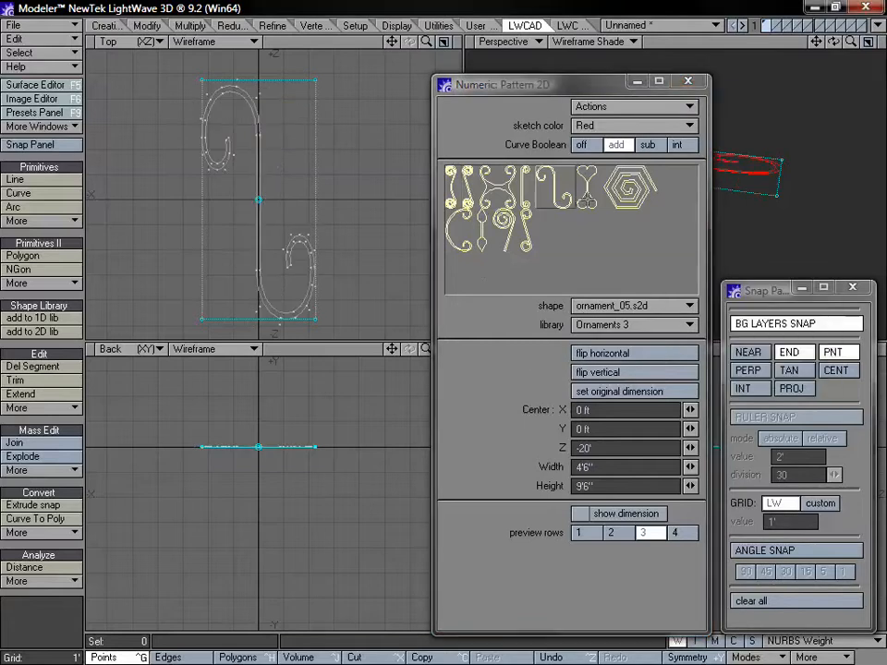
left_click(632, 188)
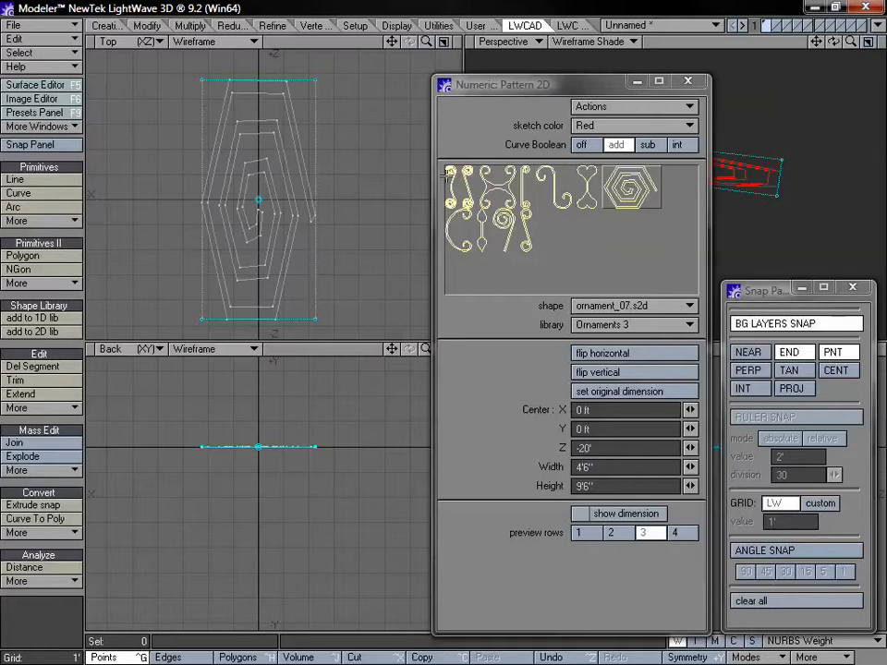
Step: Return to the Ornaments 1 library and try a few of its shapes on the pattern, including ornament_07
left_click(628, 324)
left_click(594, 297)
left_click(467, 187)
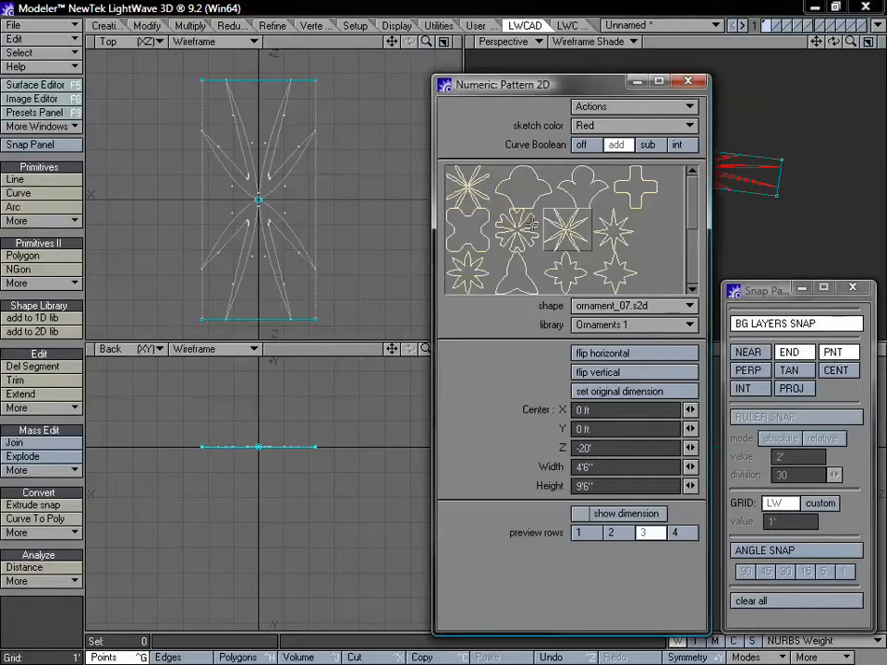
left_click(518, 227)
Step: Switch back to the Hand rails library, try its profiles on the pattern, and apply hand_rail_09
left_click(579, 324)
left_click(577, 311)
left_click(529, 188)
left_click(510, 190)
left_click(486, 190)
left_click(461, 188)
left_click(453, 188)
left_click(582, 187)
left_click(620, 187)
left_click(652, 184)
left_click(624, 187)
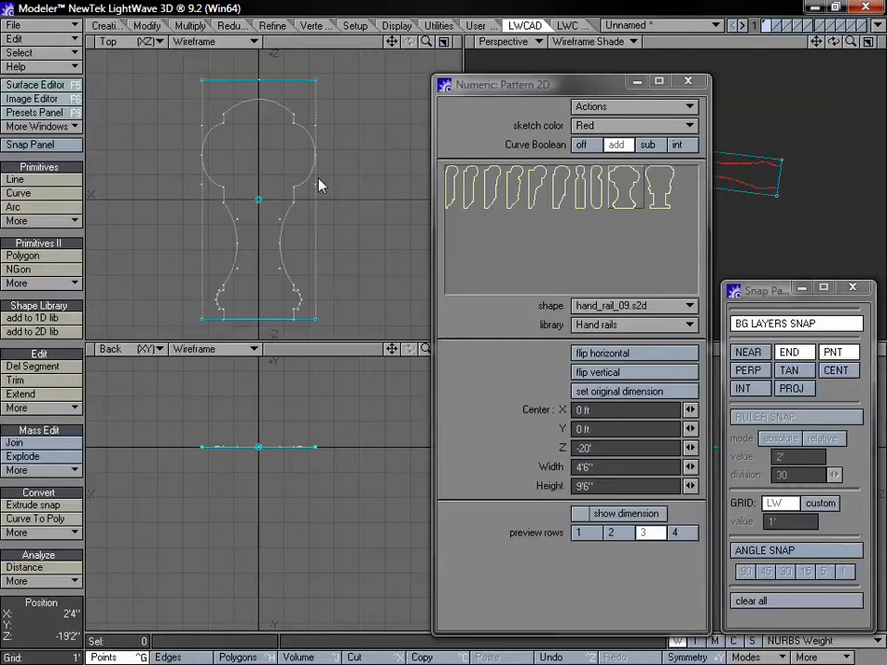
Step: Delete the finished 2D pattern and draw a rectangle about 5'8" wide and 7'10" high in the Top view
key("space")
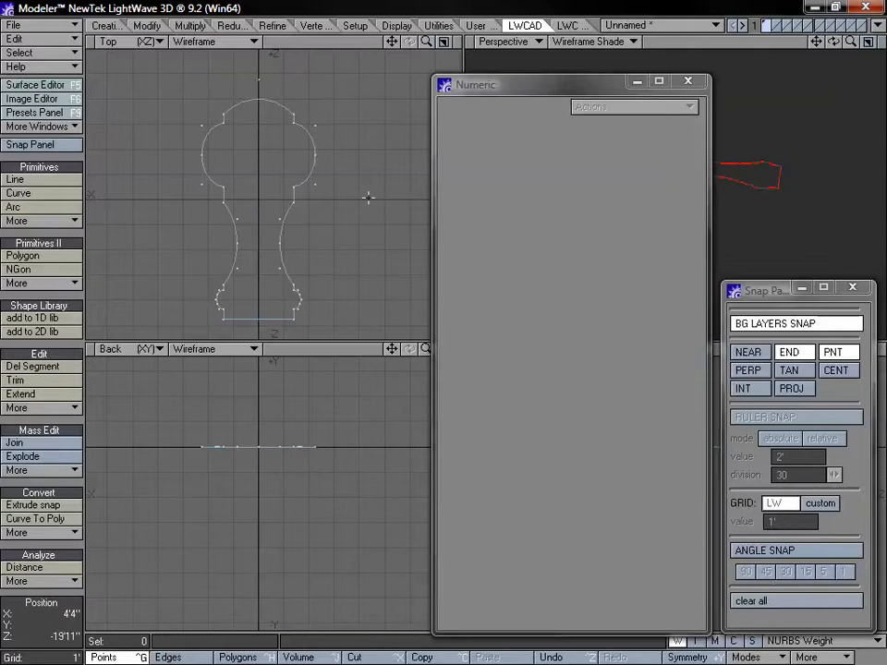
key("Delete")
left_click(20, 221)
left_click(42, 208)
left_click_drag(191, 86, 334, 283)
left_click_drag(391, 42, 393, 39)
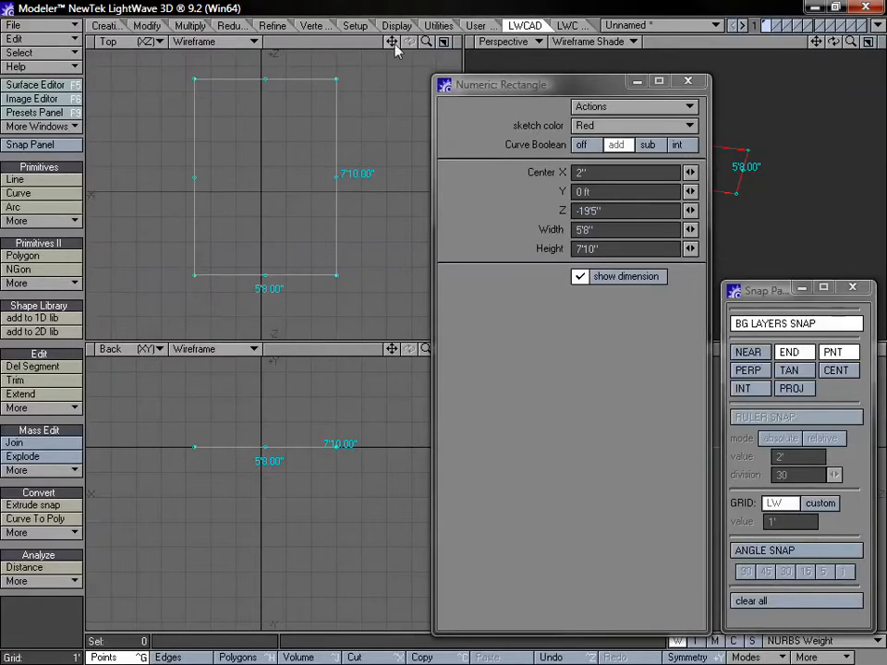
key("space")
Step: Draw a hand_rail_09 Pattern 2D about 3'2" by 6'6" over the rectangle's lower edge and subtract it with Curve Boolean sub
left_click(37, 282)
mouse_move(55, 294)
left_click(129, 303)
left_click_drag(226, 309, 268, 270)
left_click_drag(390, 310, 384, 284, "alt")
left_click_drag(263, 246, 259, 194)
left_click(646, 145)
Step: Inspect the cut-out in perspective, and adjust the subtracted pattern to about 6'2" high with its centre at Z -21'3"
mouse_move(395, 44)
left_mouse_down()
mouse_move(400, 104)
mouse_move(395, 48)
left_mouse_up()
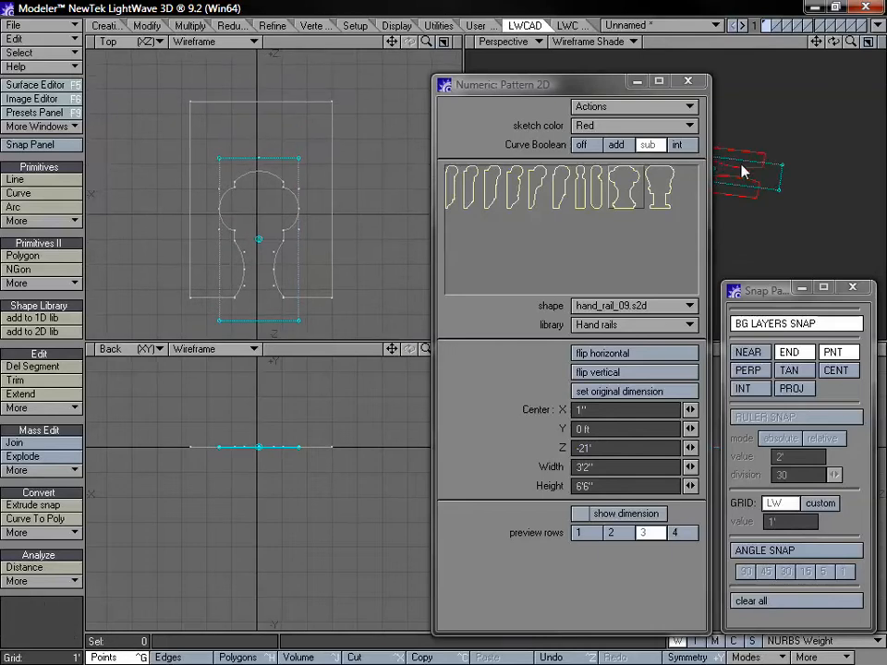
left_click_drag(755, 158, 758, 188, "alt")
left_click_drag(615, 90, 549, 88)
left_click_drag(711, 190, 748, 173, "alt")
left_click_drag(538, 90, 606, 97)
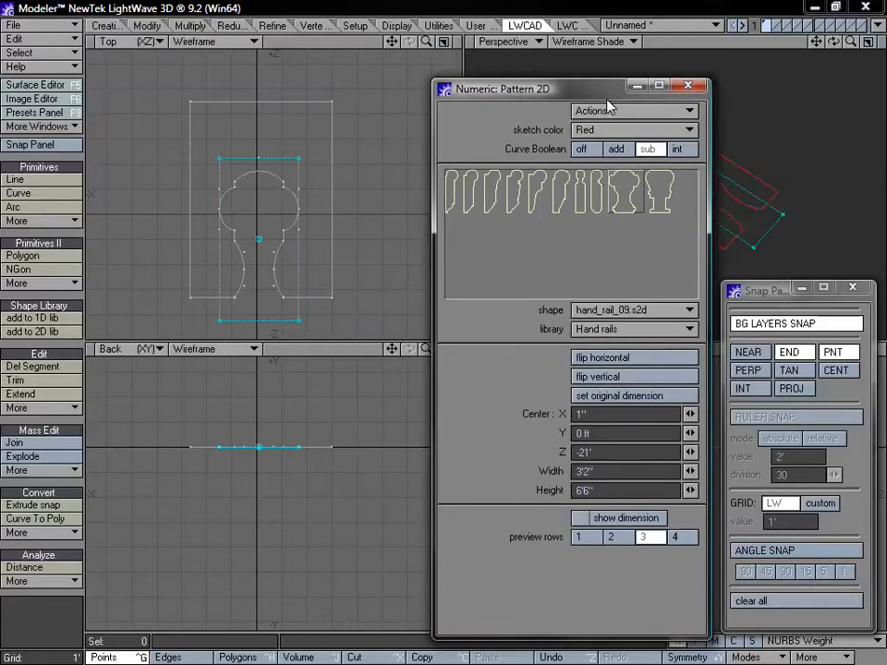
left_click_drag(777, 197, 766, 158, "alt")
mouse_move(299, 158)
left_mouse_down()
mouse_move(333, 109)
mouse_move(308, 153)
mouse_move(322, 279)
mouse_move(303, 170)
mouse_move(293, 169)
left_mouse_up()
mouse_move(261, 239)
left_mouse_down()
mouse_move(260, 255)
mouse_move(259, 247)
left_mouse_up()
left_click_drag(391, 42, 393, 25)
Step: With dimensions shown, reset the pattern to its original size and scale it up to about 3'10" by 7'10"
left_click(623, 518)
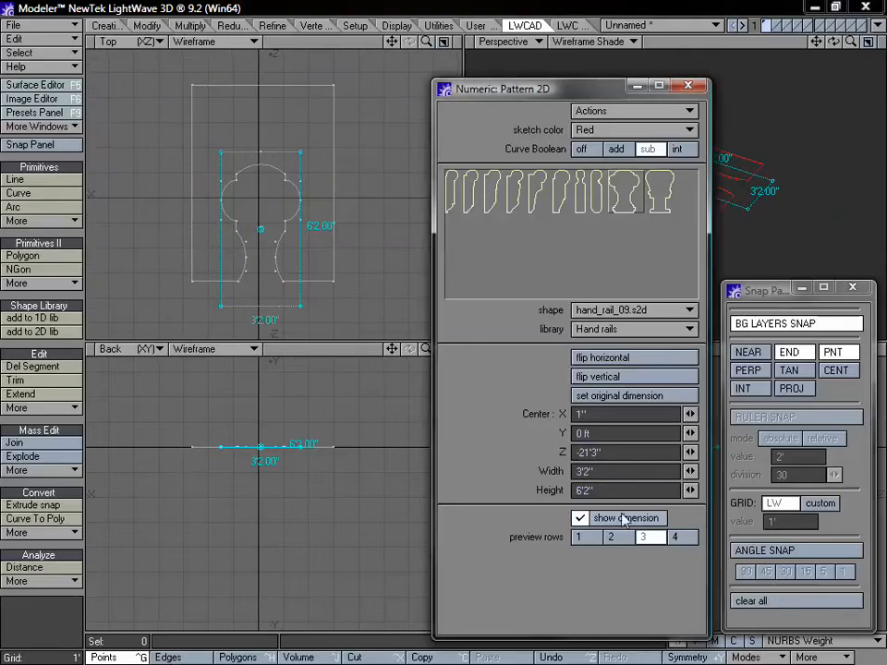
left_click(610, 398)
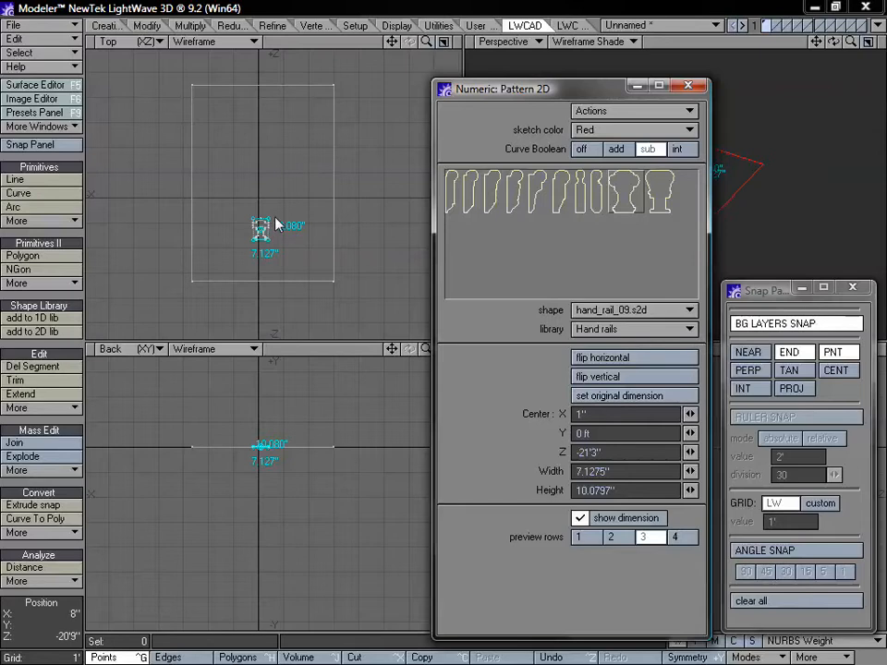
left_click_drag(271, 225, 310, 132)
Step: Flip the subtracted pattern horizontally, and flip it vertically back and forth, ending in its upright orientation
left_click(626, 358)
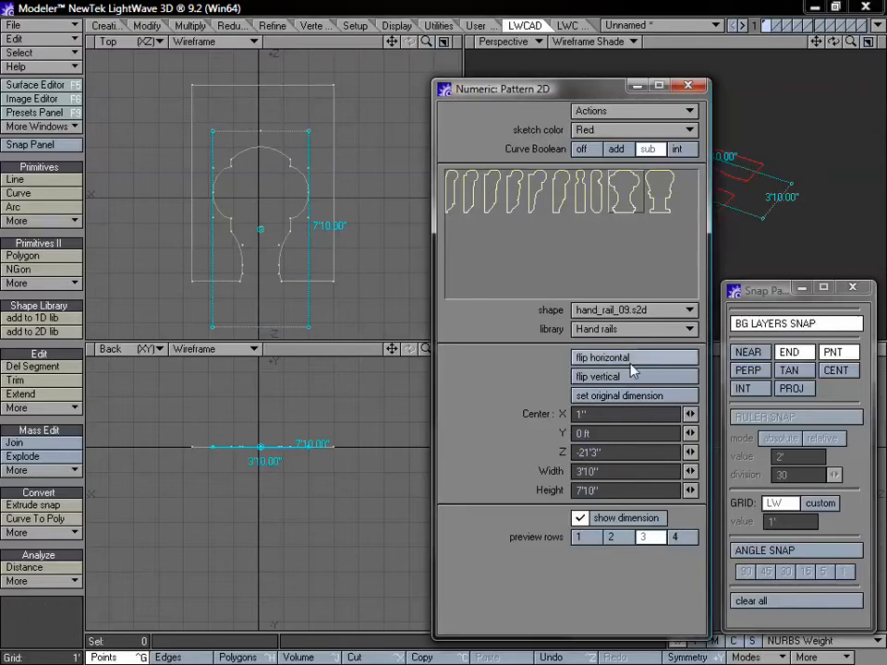
left_click(628, 376)
left_click(627, 379)
left_click(626, 375)
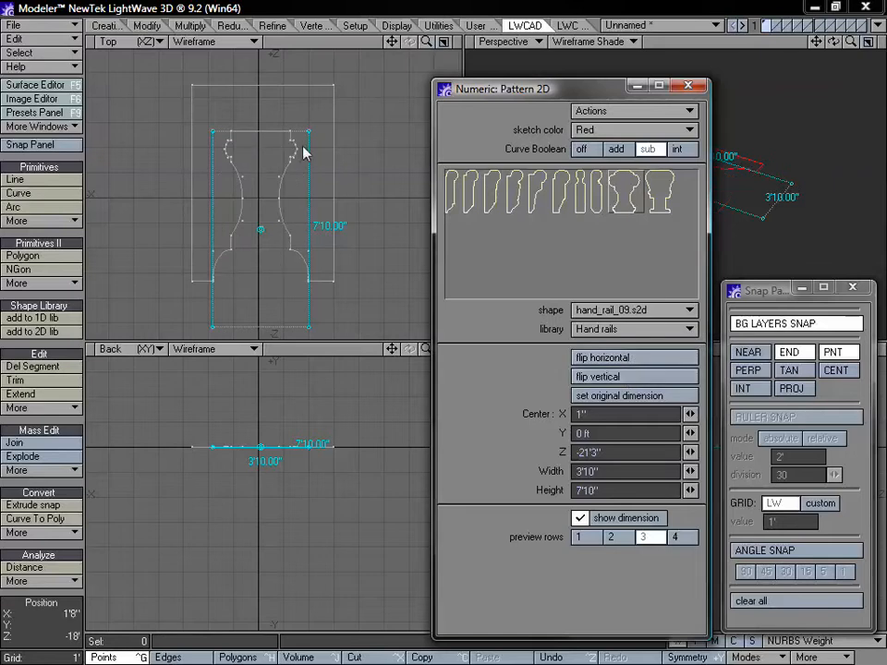
left_click(603, 379)
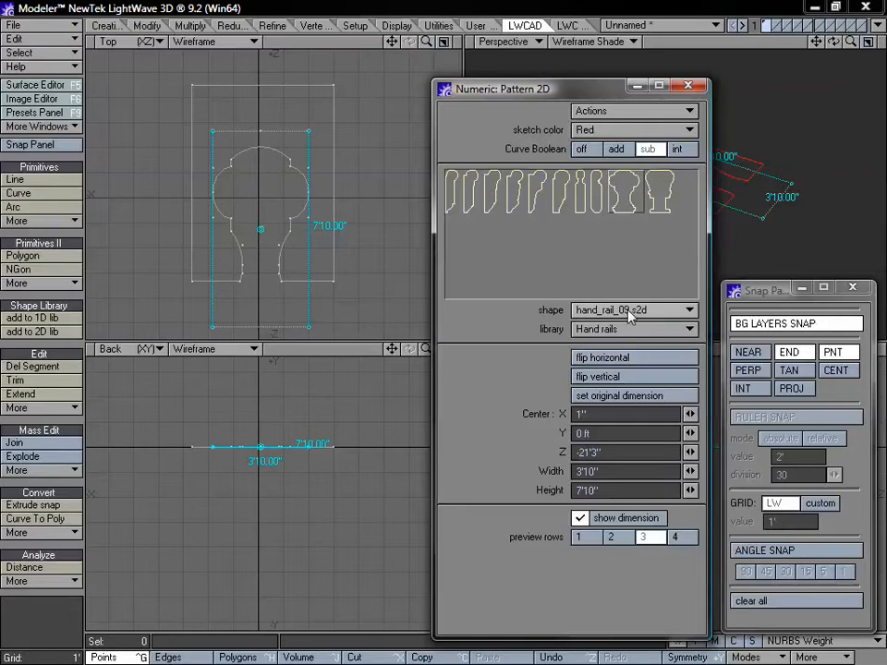
Step: Replace the subtracted hand rail with ornament_11 from the Ornaments 3 library and narrow the pattern to about 2'8" wide
left_click(621, 330)
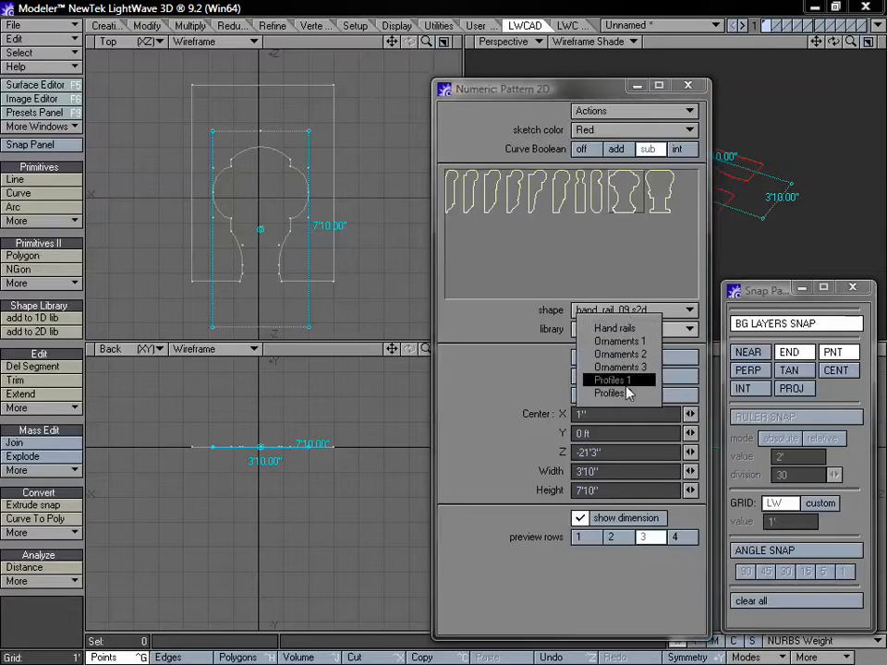
left_click(630, 369)
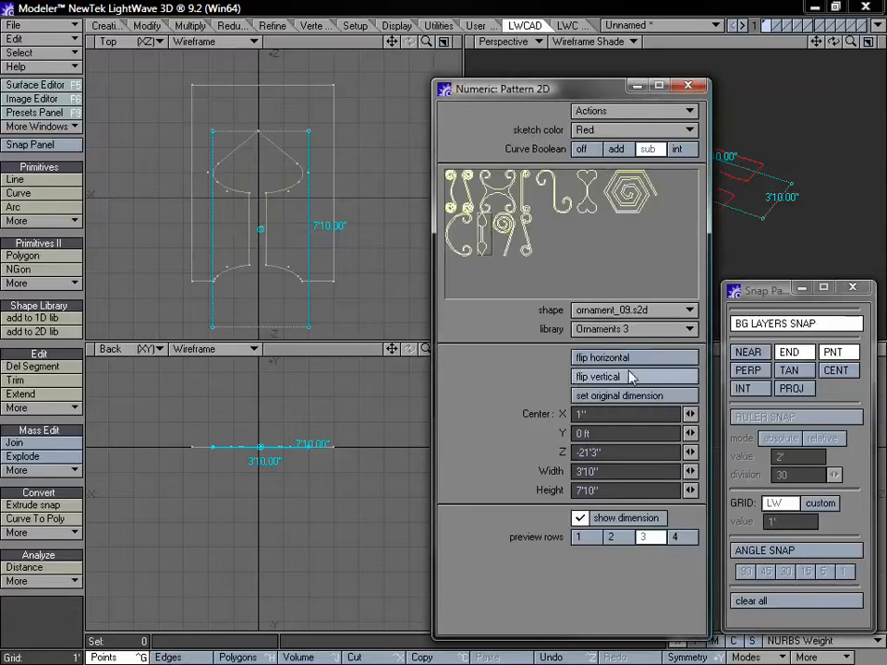
left_click(528, 225)
left_click_drag(305, 135, 294, 136)
Step: Set Curve Boolean to add and move the ornament beside the rectangle, centred at about X 5'2", Z -20'8"
left_click(615, 149)
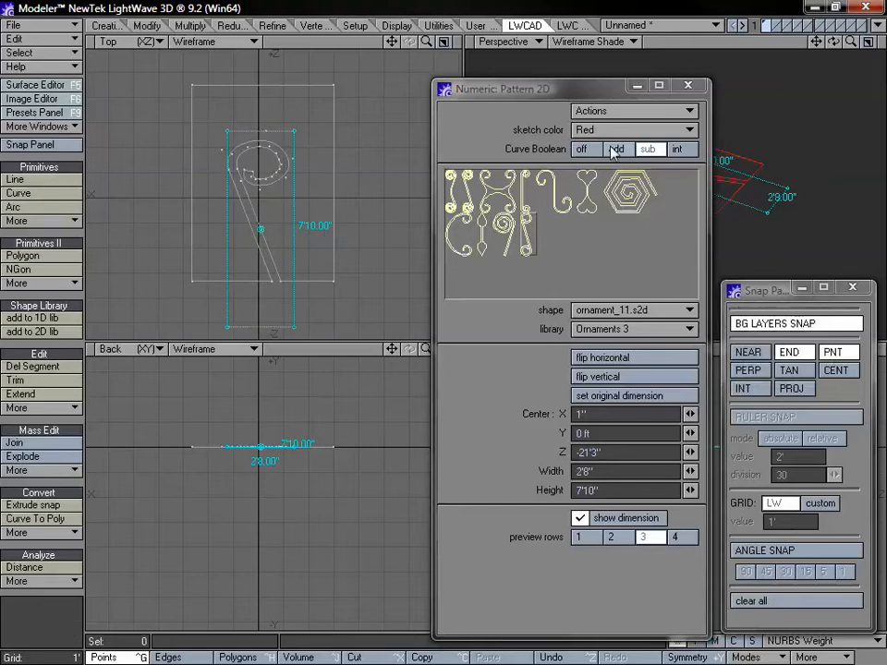
left_click_drag(294, 231, 390, 230)
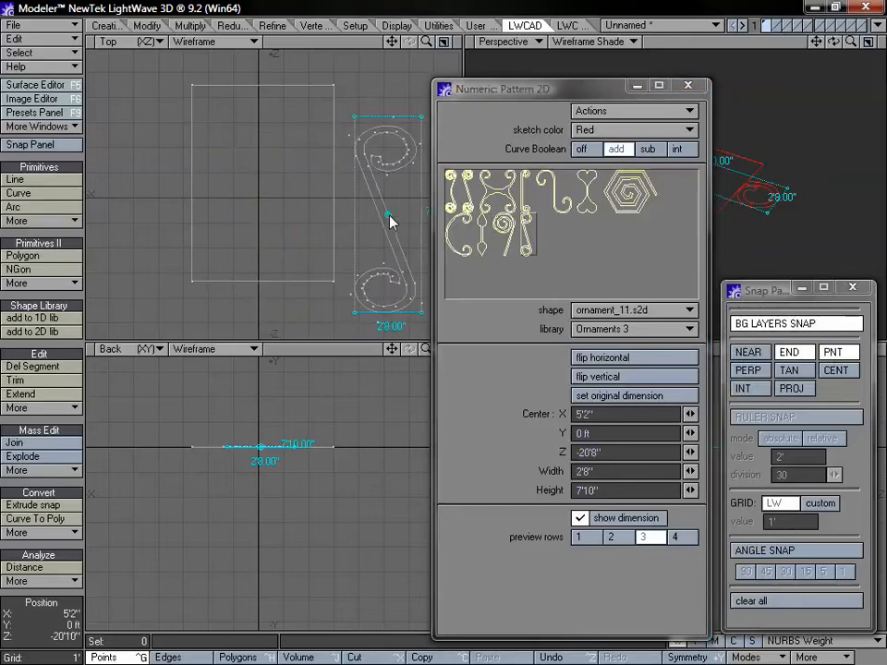
left_click_drag(392, 42, 263, 25)
Step: Flip the ornament several times horizontally and vertically, finish the pattern, and undo it to empty the layer
left_click(609, 359)
left_click(615, 359)
left_click(614, 361)
left_click(616, 379)
left_click(616, 378)
left_click(617, 377)
left_click(619, 376)
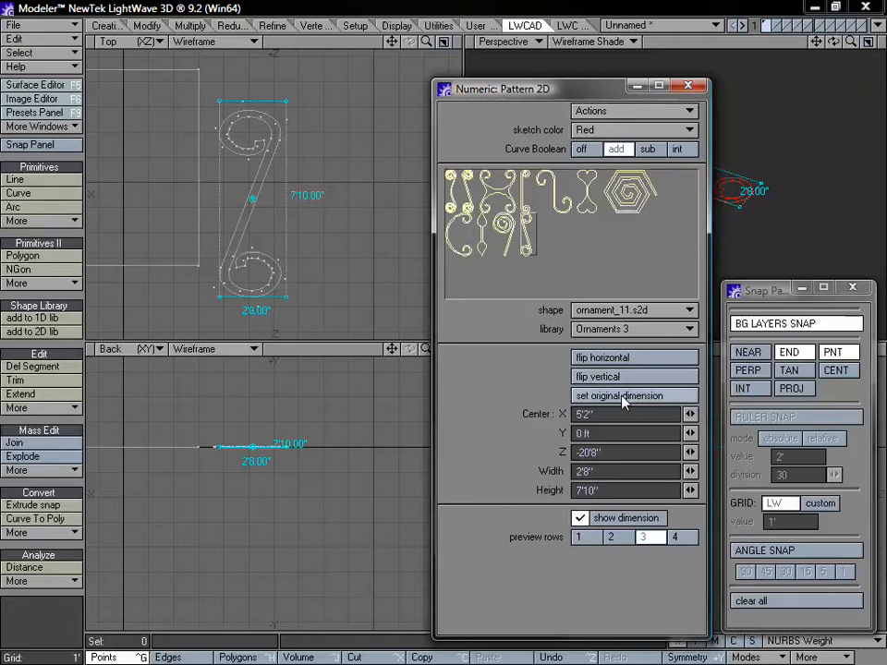
key("space")
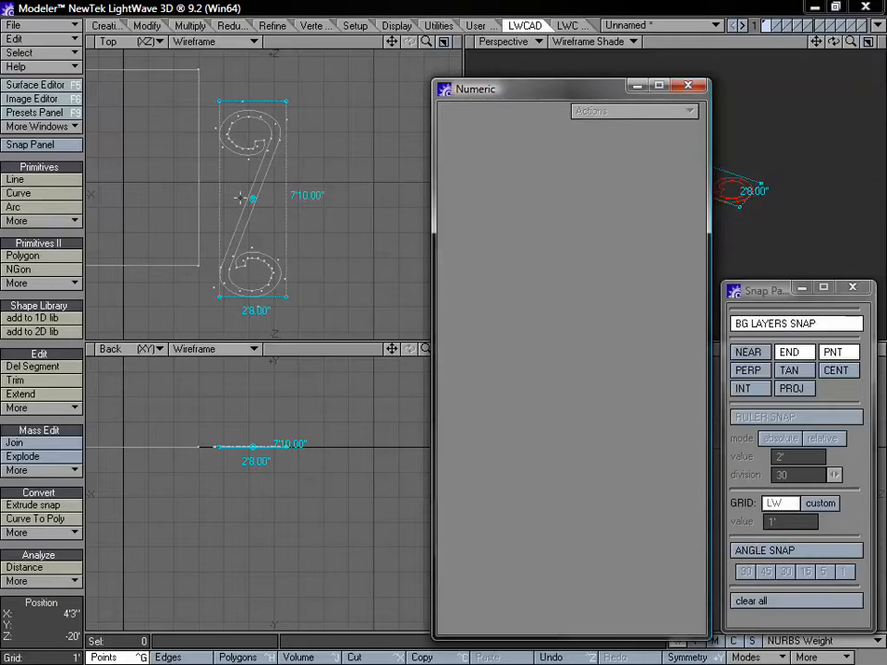
key("u")
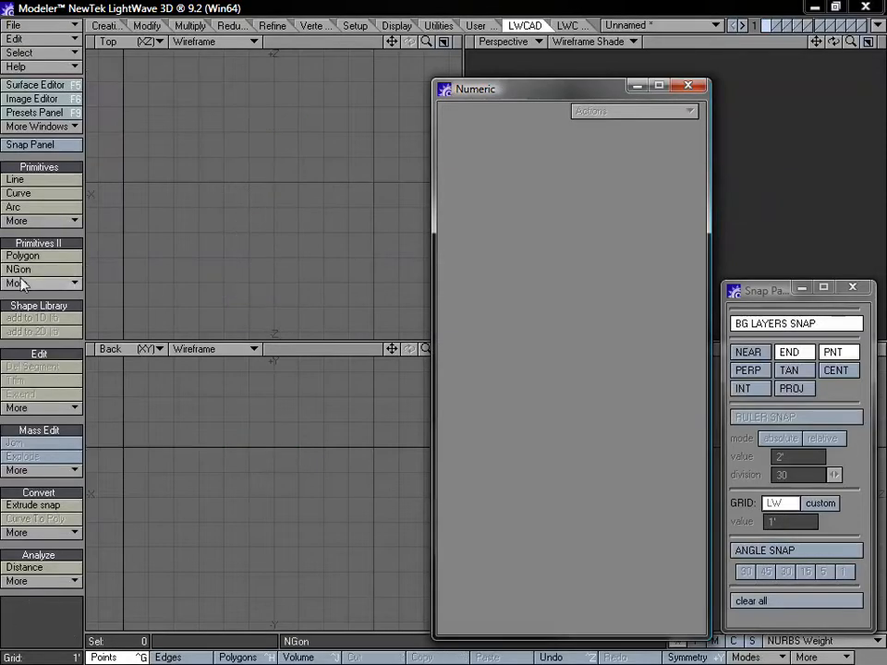
Step: Draw a hand_rail_01 Pattern 2D rot in the Top view, pivoted at X -2'9", Z -25'9" with a base about 2'11" long
left_click(56, 282)
mouse_move(53, 301)
left_click(113, 318)
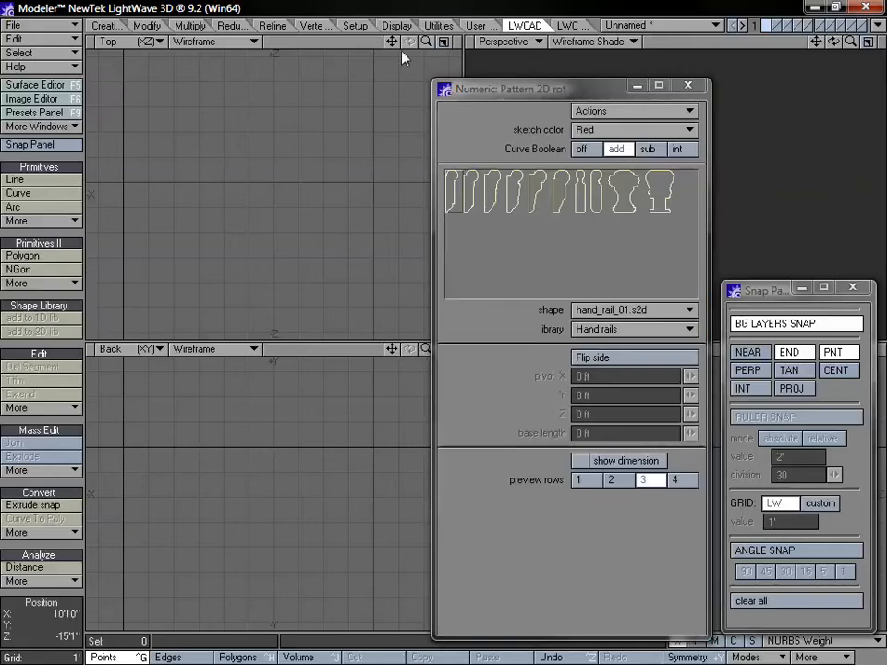
left_click_drag(426, 42, 463, 42)
left_click_drag(141, 312, 127, 248)
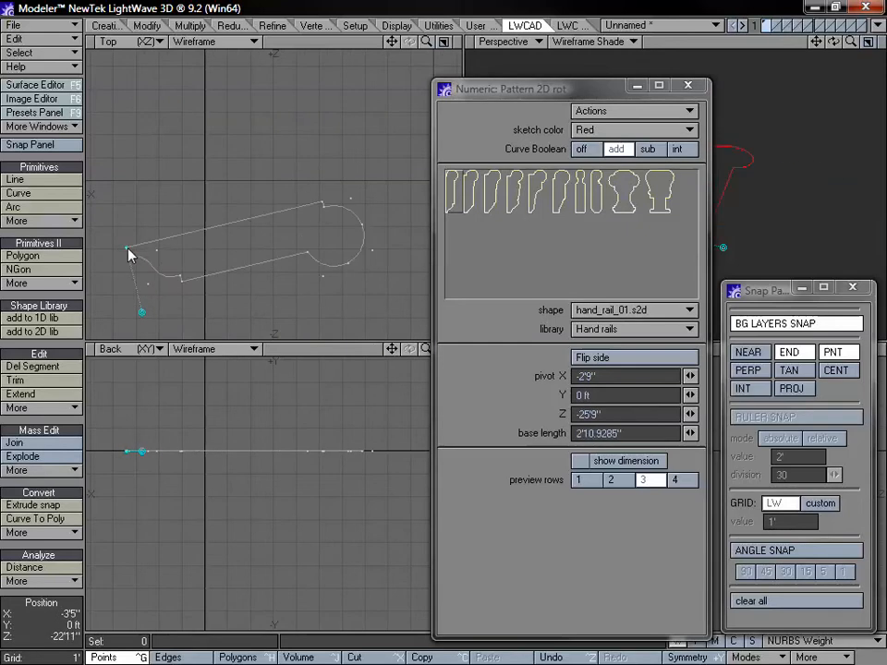
Step: Move the rotated pattern's pivot to about X 2', Z -24'4" and swing its base horizontal at about 2'4" long
left_click_drag(426, 41, 400, 21)
left_click_drag(174, 268, 263, 241)
left_click_drag(251, 188, 222, 247)
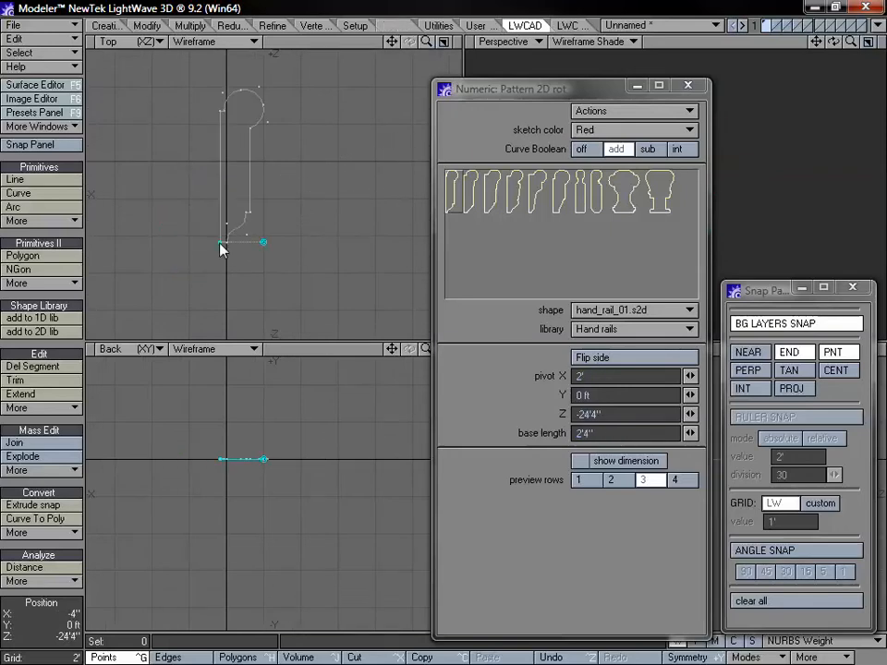
Step: Shorten the pattern's base length to 1'8.375" and adjust its pivot to Y 0, Z -23'6"
left_click_drag(690, 434, 756, 414)
left_click_drag(669, 415, 464, 398)
type("0")
key("Tab")
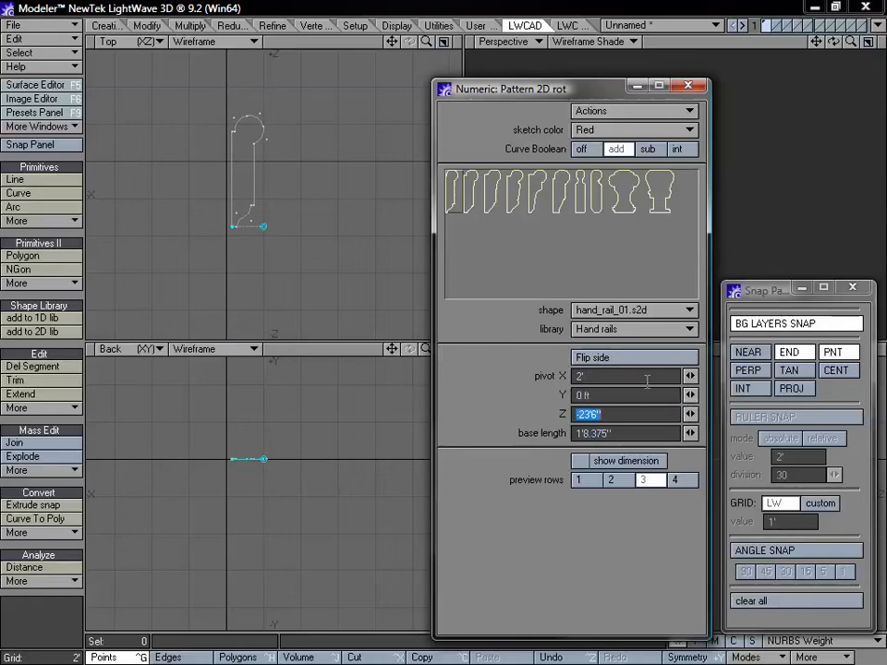
Step: Flip the hand rail pattern's side back and forth, ending upright, and close the Numeric and Snap panels
left_click(625, 359)
left_click(625, 360)
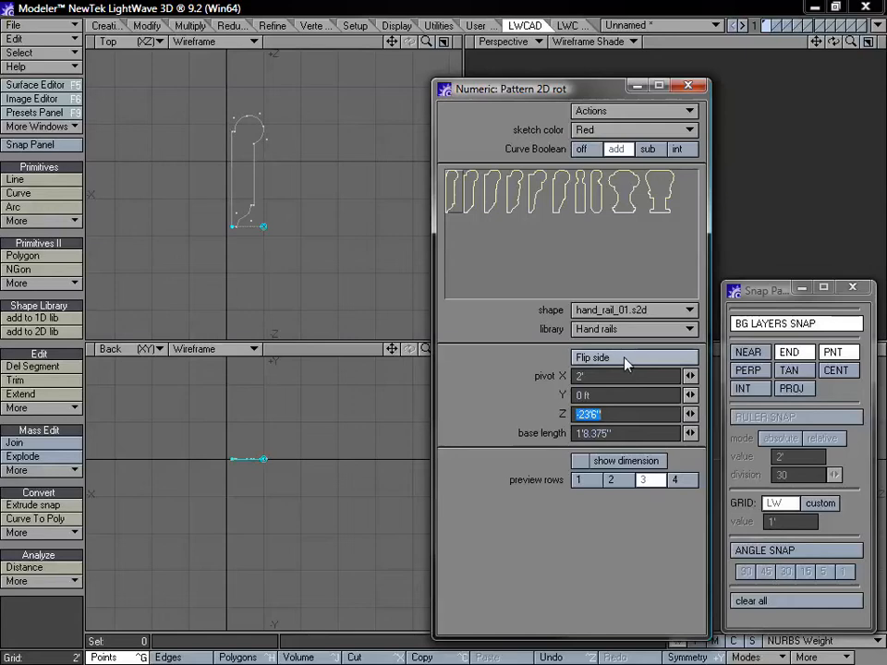
left_click(626, 361)
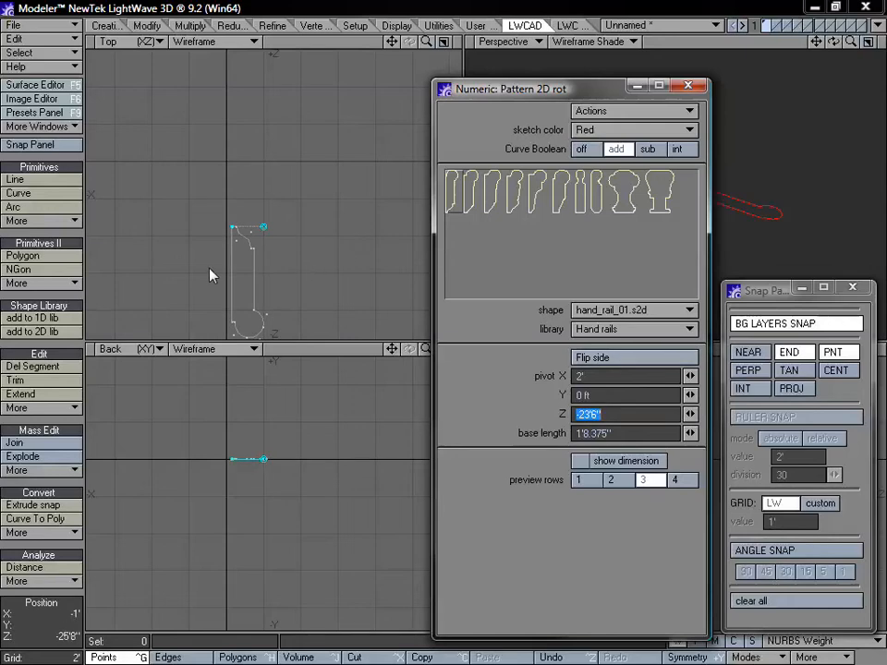
left_click(592, 360)
left_click(600, 366)
left_click(603, 365)
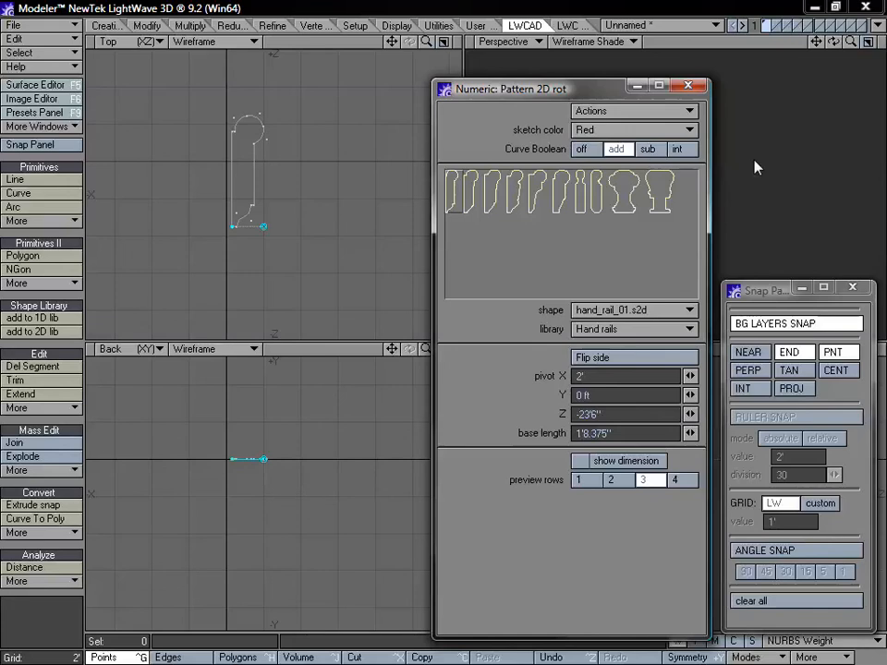
left_click(688, 86)
left_click(852, 288)
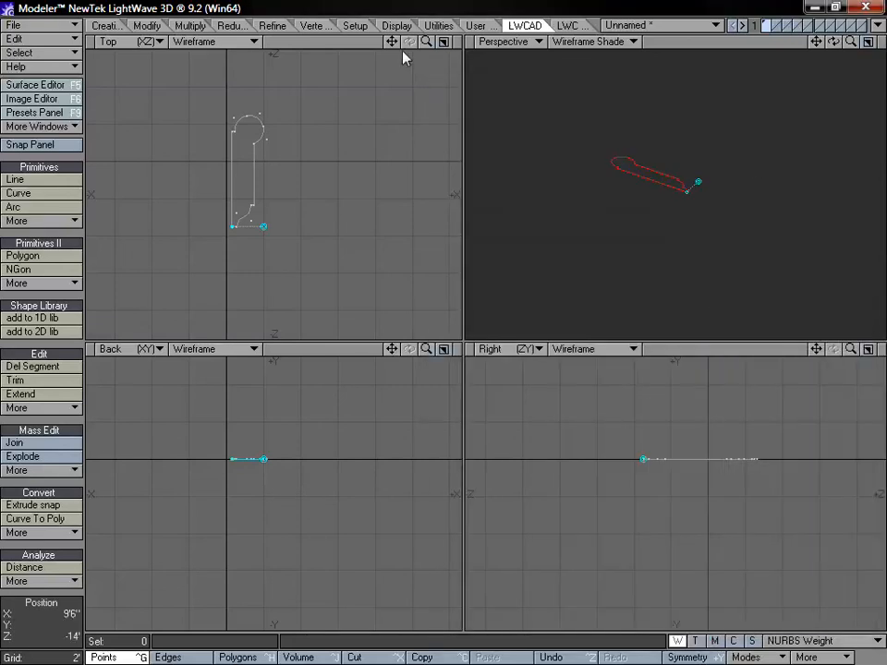